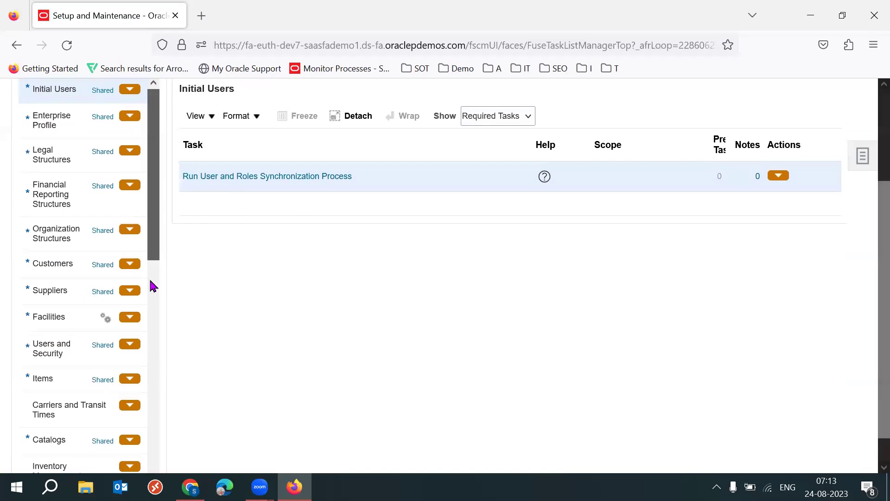
Review Manage Default Cost Profiles under Cost Accounting, then switch to the Gmail login email
{"action": "left_click", "coordinate": [50, 252]}
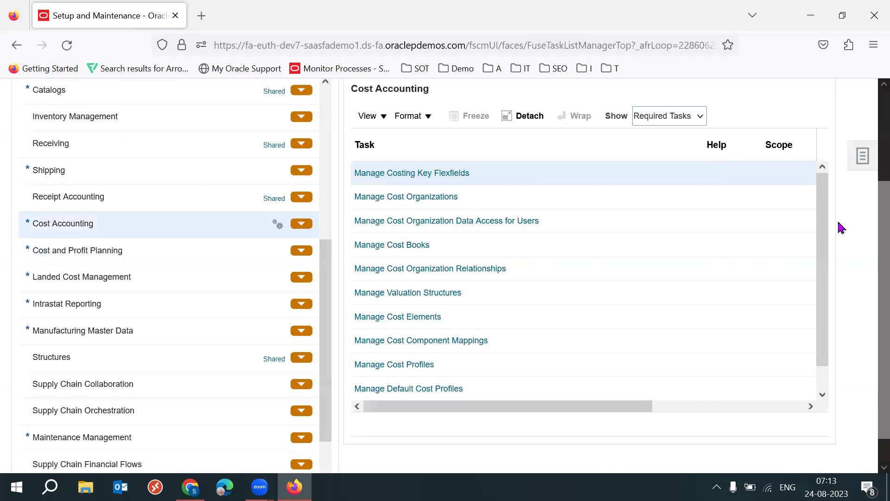
{"action": "left_click_drag", "start_coordinate": [828, 244], "coordinate": [825, 284]}
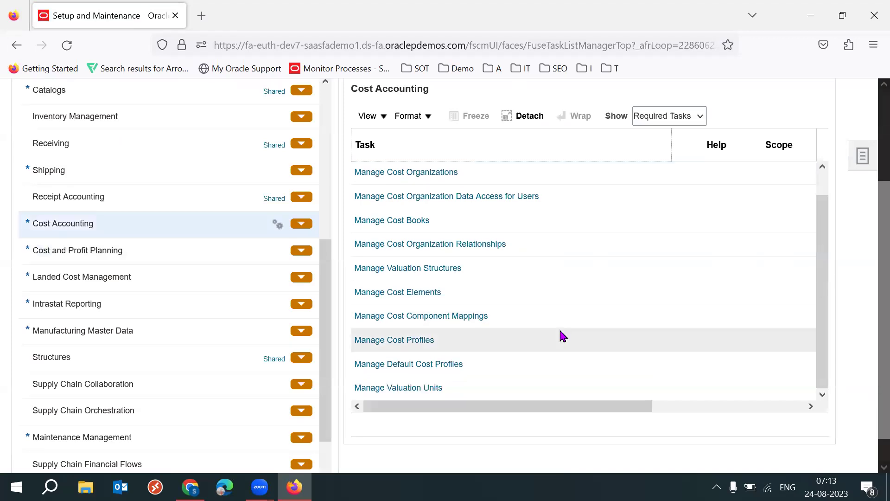
{"action": "left_click", "coordinate": [427, 366]}
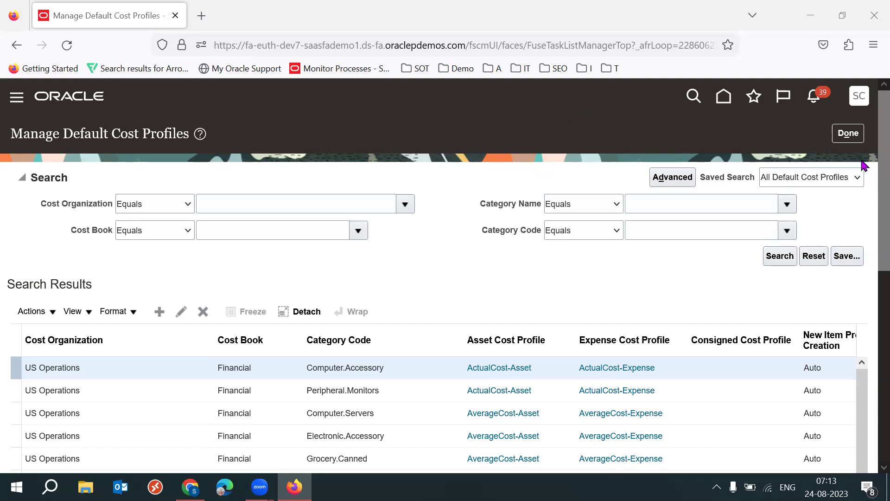
{"action": "left_click", "coordinate": [848, 133]}
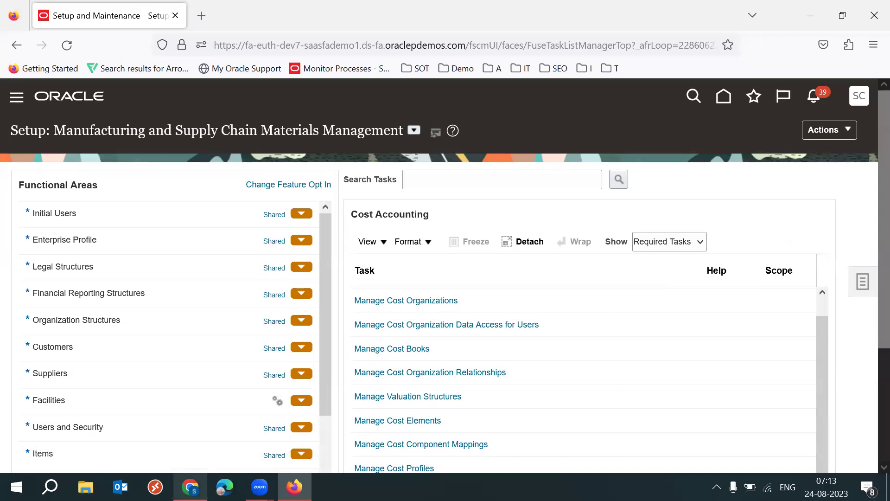
{"action": "left_click", "coordinate": [190, 487]}
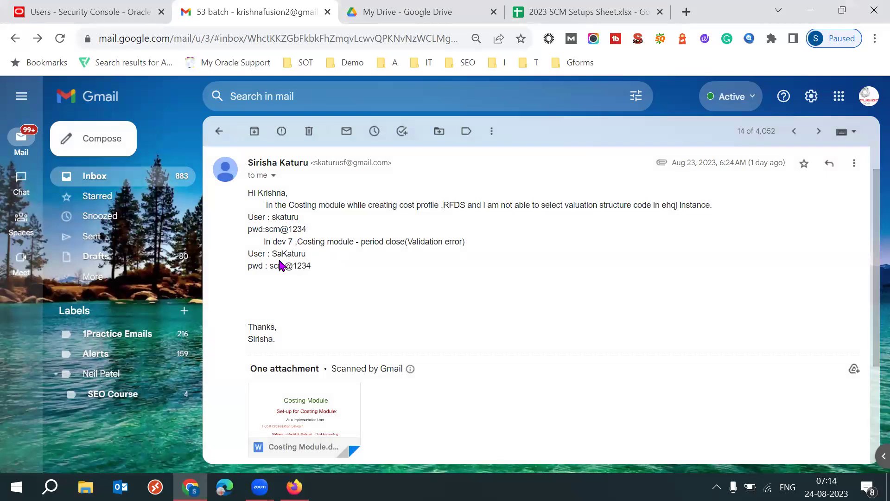
Select the dev 7 user name in the colleague's email
{"action": "double_click", "coordinate": [304, 253]}
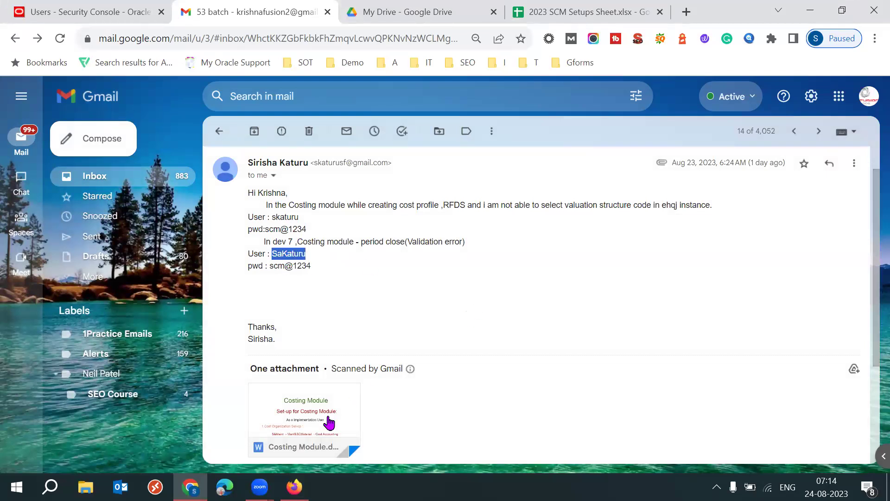
{"action": "left_click", "coordinate": [444, 301]}
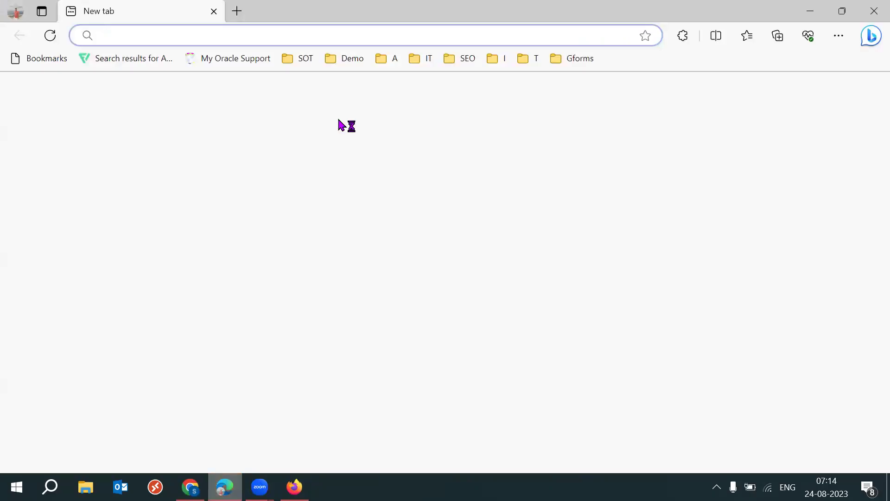
Open the dev7 Oracle sign-in page in a new browser tab
{"action": "left_click", "coordinate": [213, 37]}
{"action": "type", "text": "dev7"}
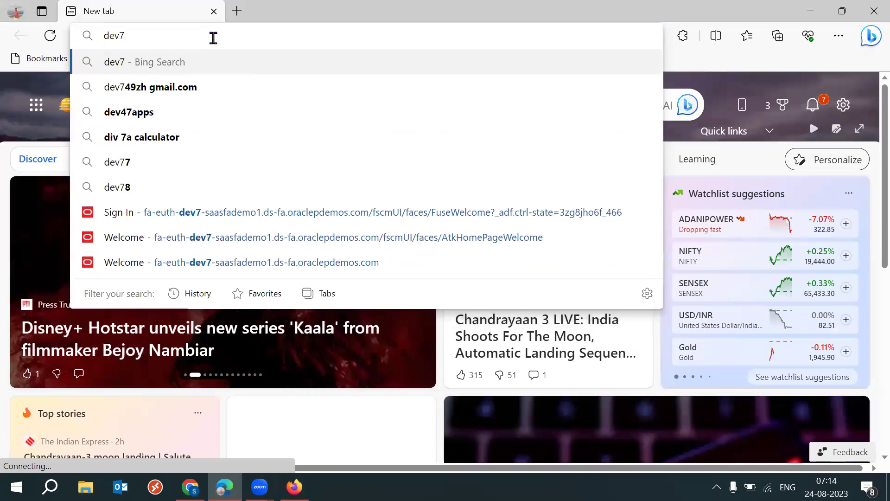
{"action": "left_click", "coordinate": [229, 213]}
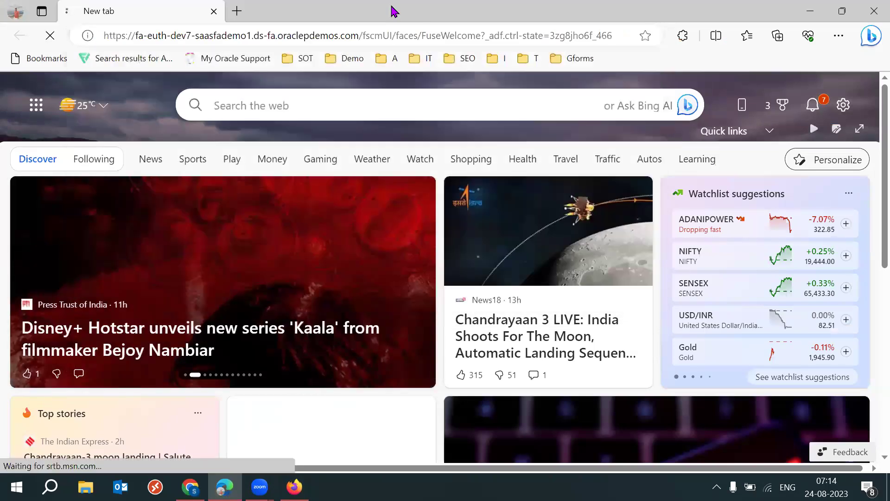
Copy the user name from the email into the User ID field
{"action": "key", "text": "alt+Tab"}
{"action": "double_click", "coordinate": [288, 254]}
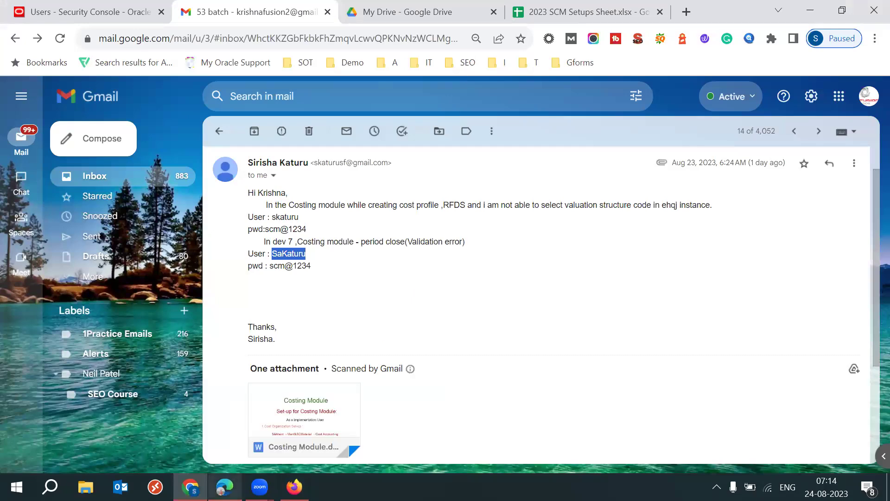
{"action": "key", "text": "alt+Tab"}
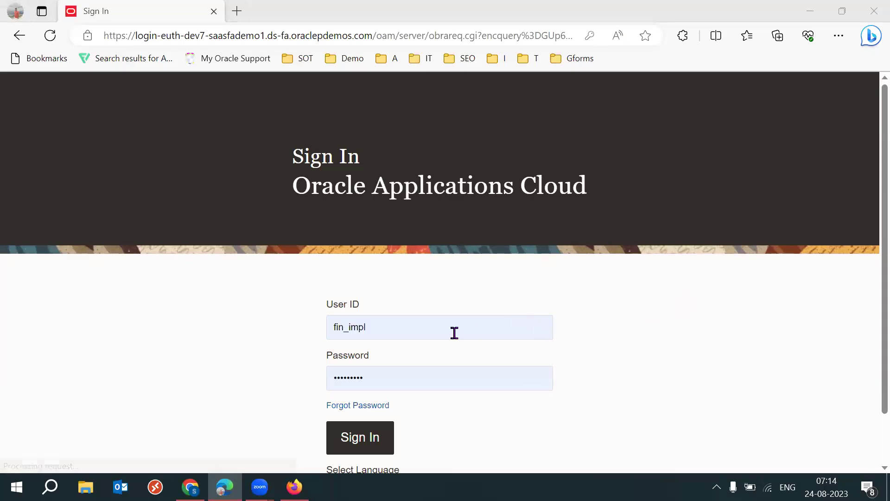
{"action": "double_click", "coordinate": [434, 334]}
{"action": "key", "text": "Tab"}
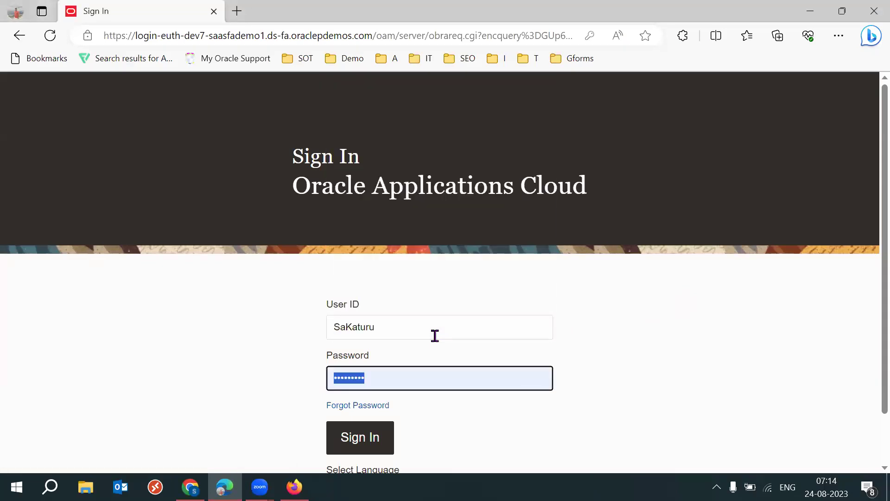
Copy the password from the email and sign in to Oracle Applications Cloud
{"action": "key", "text": "alt+Tab"}
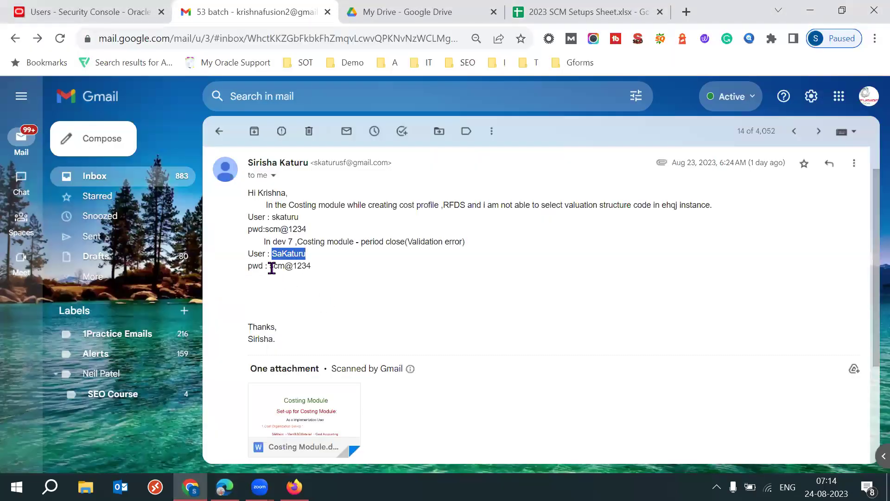
{"action": "mouse_move", "coordinate": [274, 266]}
{"action": "left_mouse_down"}
{"action": "mouse_move", "coordinate": [338, 273]}
{"action": "mouse_move", "coordinate": [268, 266]}
{"action": "left_mouse_up"}
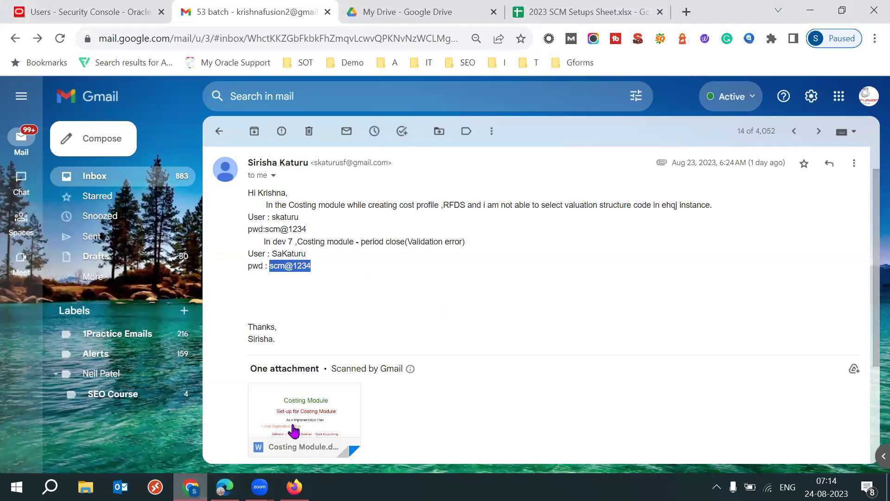
{"action": "left_click", "coordinate": [224, 487]}
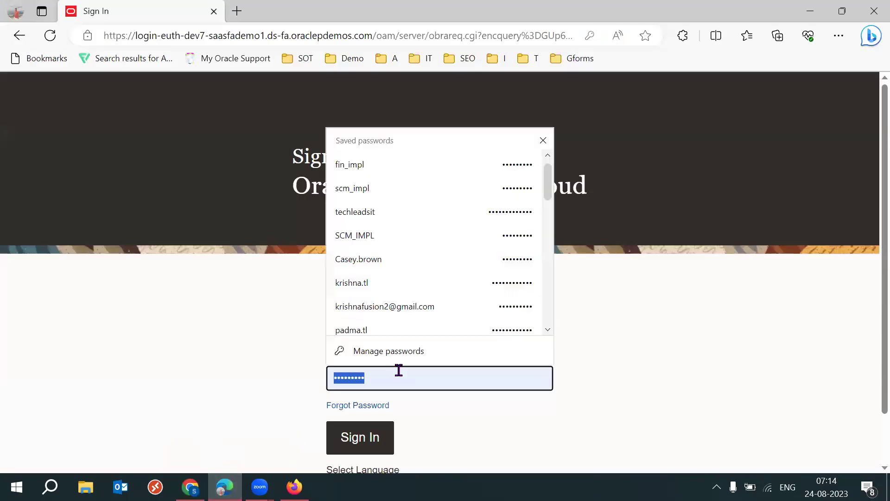
{"action": "left_click", "coordinate": [399, 371]}
{"action": "left_click", "coordinate": [360, 436]}
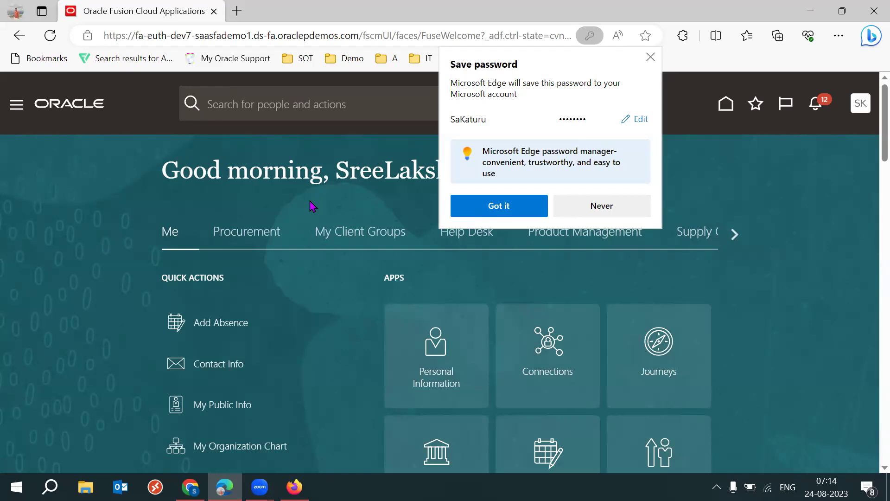
Dismiss the save-password prompt, then open Supply Chain Execution > Cost Accounting > Manage Cost Accounting Periods
{"action": "left_click", "coordinate": [492, 205]}
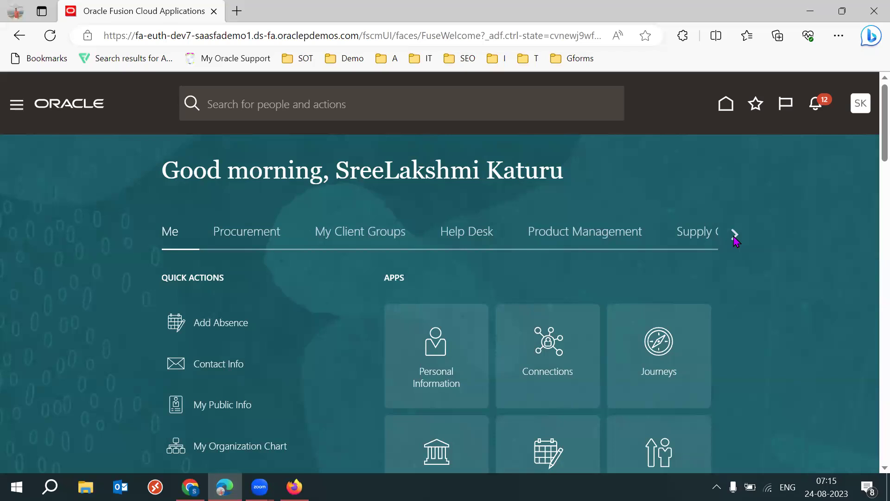
{"action": "left_click", "coordinate": [734, 235]}
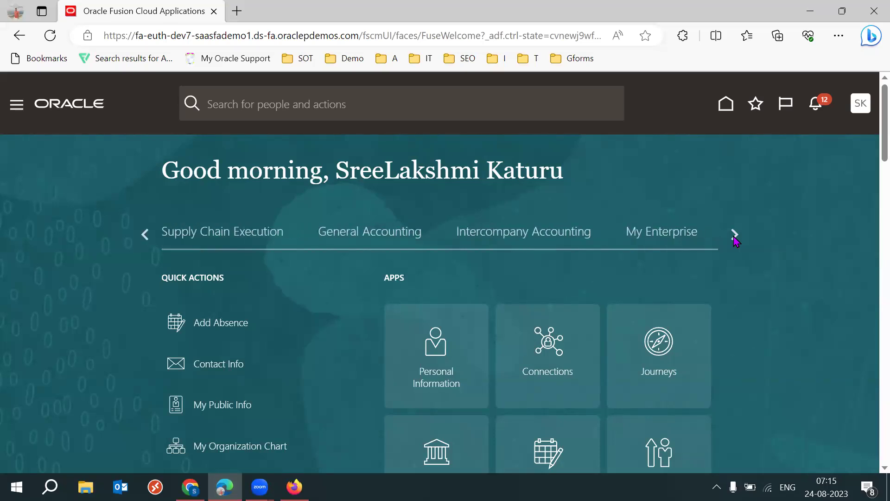
{"action": "left_click", "coordinate": [207, 232]}
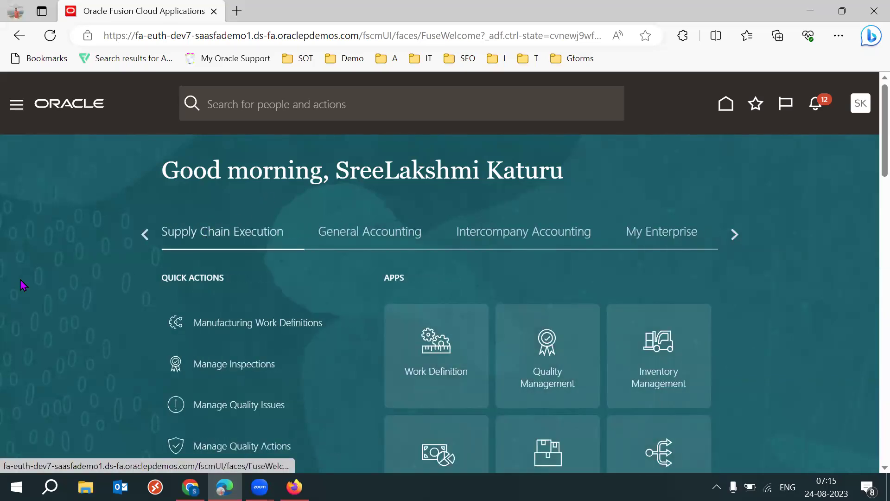
{"action": "scroll", "coordinate": [21, 284], "scroll_direction": "down", "scroll_amount": 5}
{"action": "left_click", "coordinate": [462, 273]}
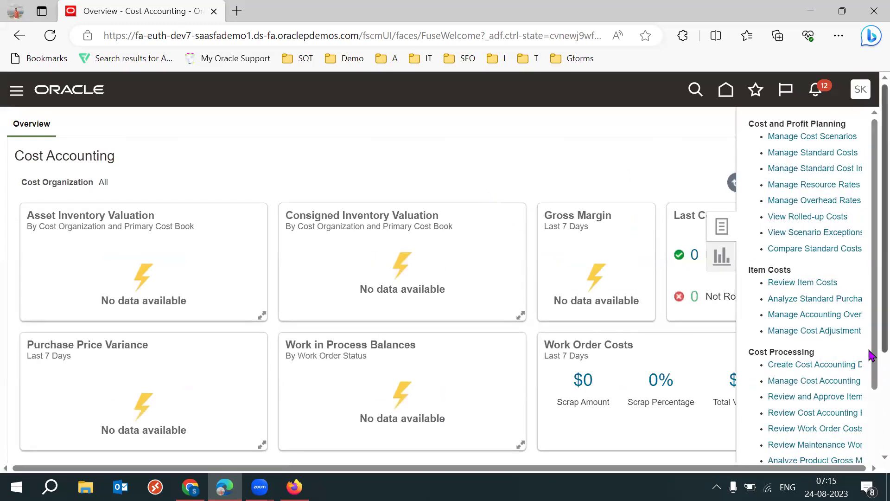
{"action": "left_click_drag", "start_coordinate": [871, 353], "coordinate": [870, 386]}
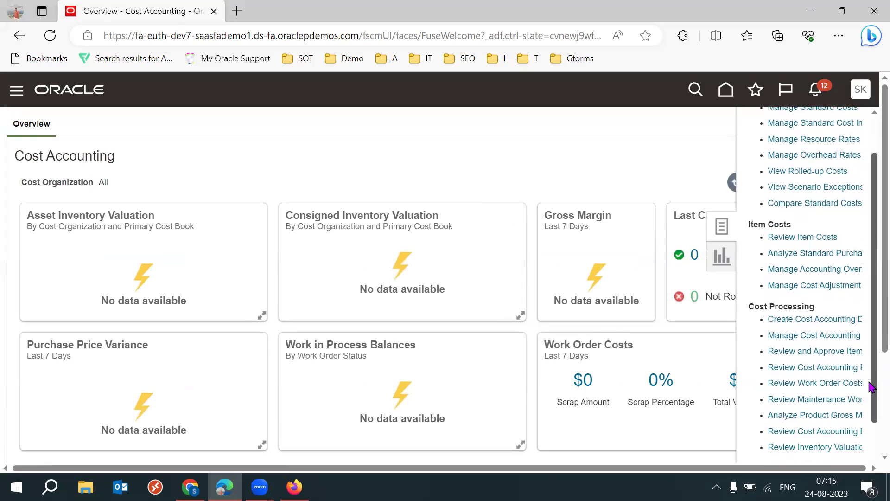
{"action": "left_click", "coordinate": [810, 336]}
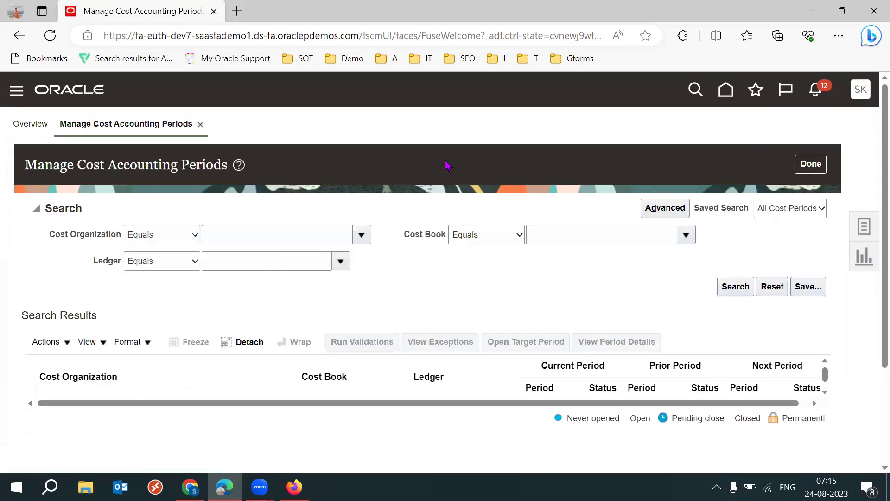
Search periods for cost organization 53KS_Standard_Cost_Org and select its 53KS_Cost_Book row
{"action": "left_click", "coordinate": [365, 240]}
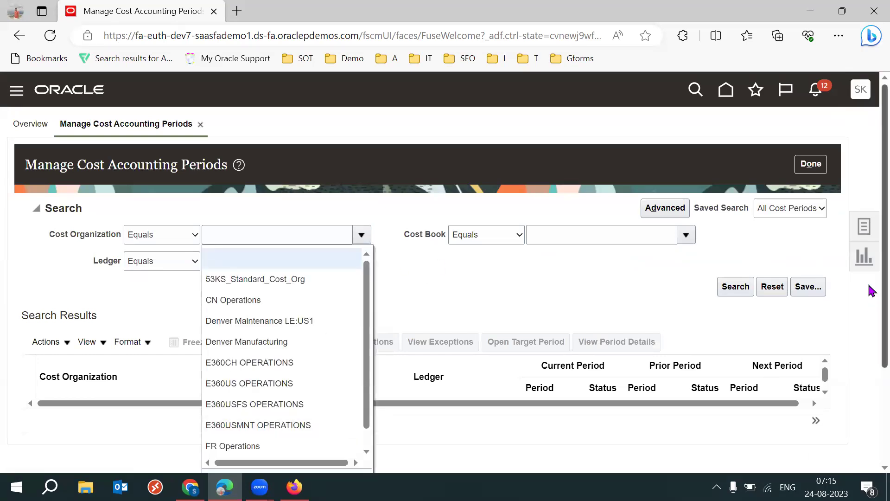
{"action": "scroll", "coordinate": [870, 301], "scroll_direction": "down", "scroll_amount": 1}
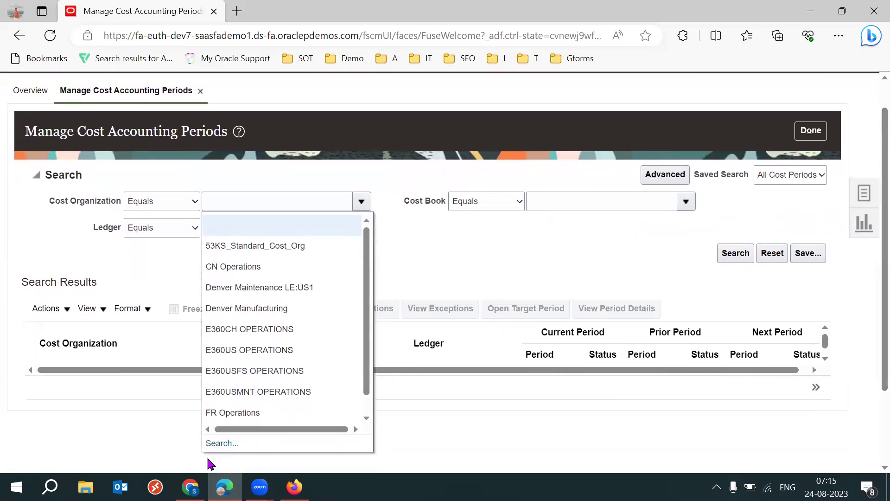
{"action": "left_click", "coordinate": [214, 446]}
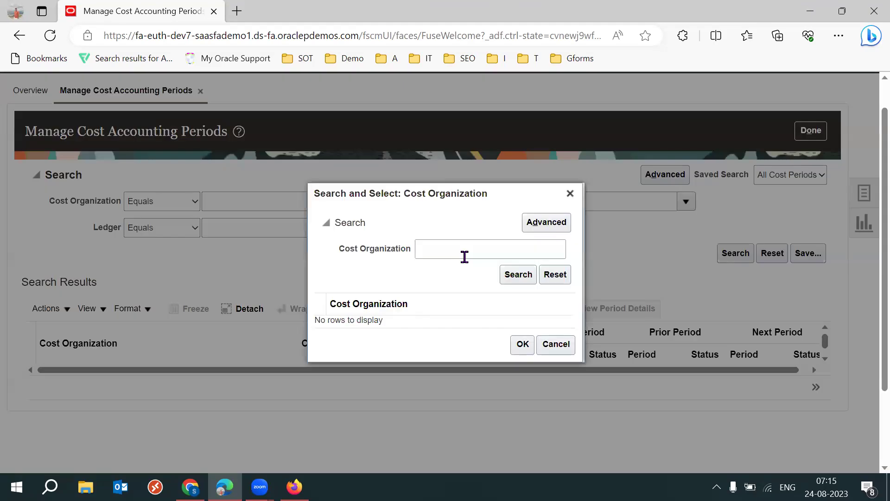
{"action": "left_click", "coordinate": [464, 255]}
{"action": "type", "text": "Sir"}
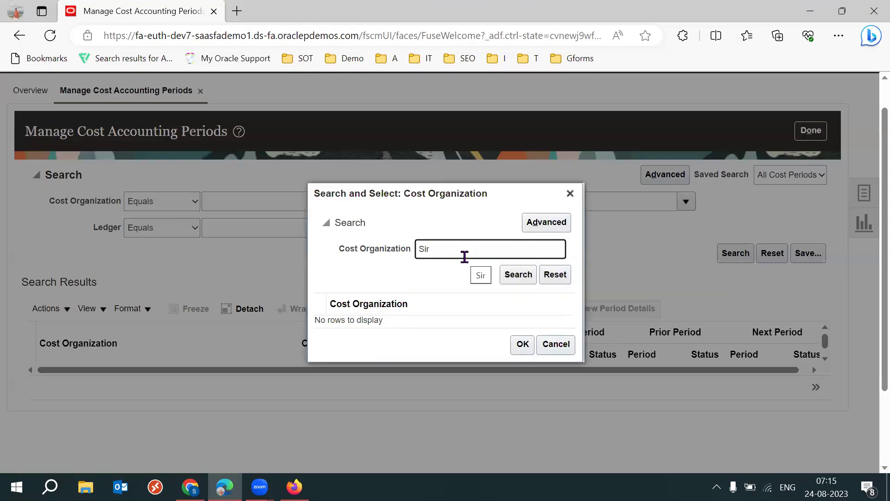
{"action": "key", "text": "BackSpace"}
{"action": "key", "text": "BackSpace"}
{"action": "key", "text": "BackSpace"}
{"action": "type", "text": "53ks"}
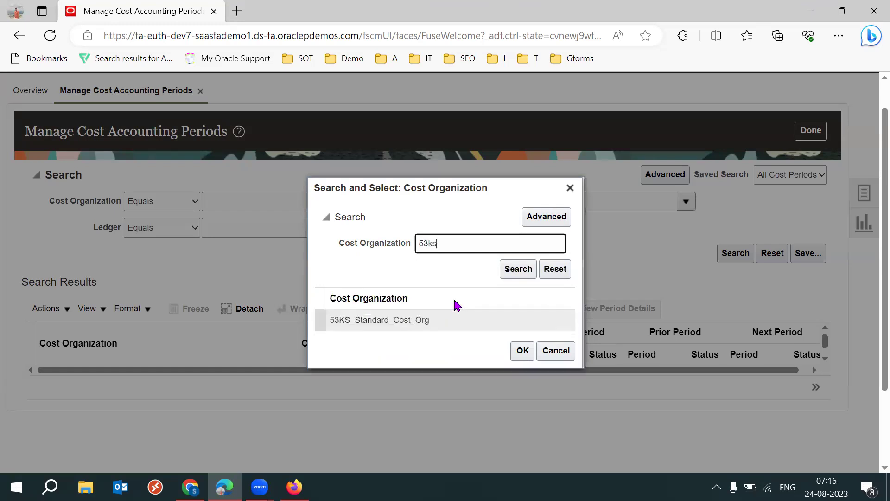
{"action": "left_click", "coordinate": [383, 326]}
{"action": "left_click", "coordinate": [522, 351]}
{"action": "left_click", "coordinate": [731, 255]}
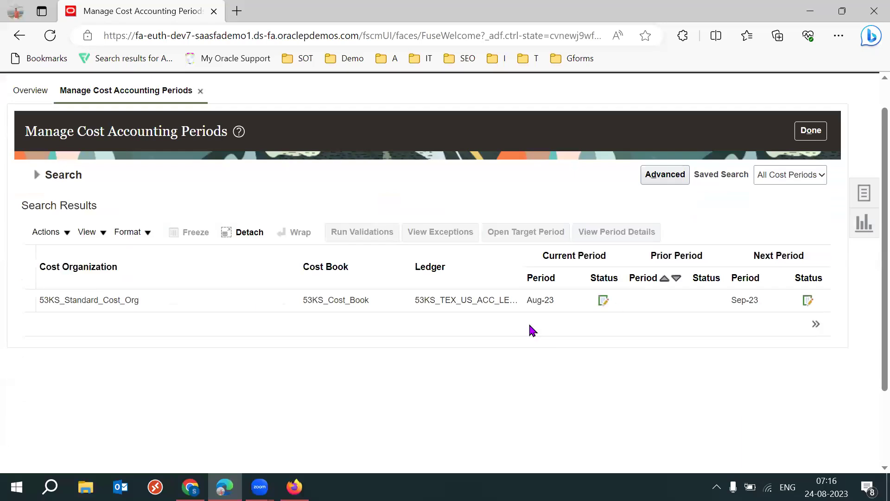
{"action": "left_click", "coordinate": [617, 233]}
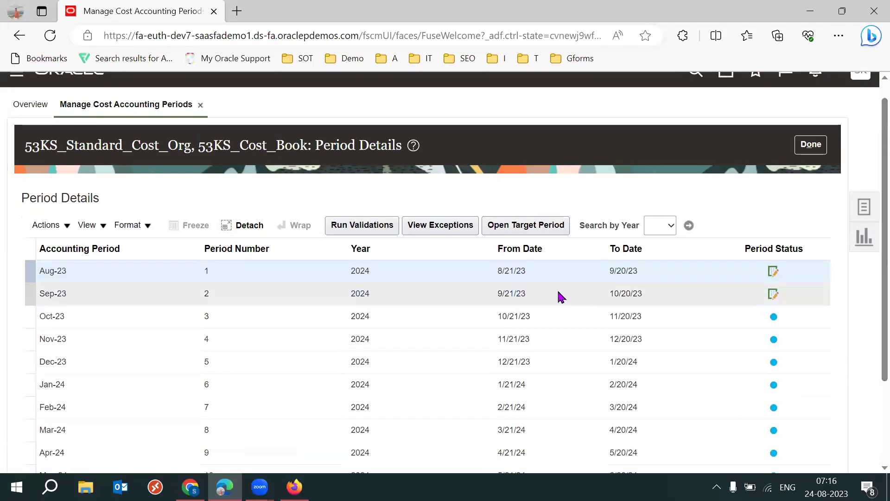
Open Period Details, choose Sep-23, then start and cancel Run Validations
{"action": "left_click", "coordinate": [560, 295]}
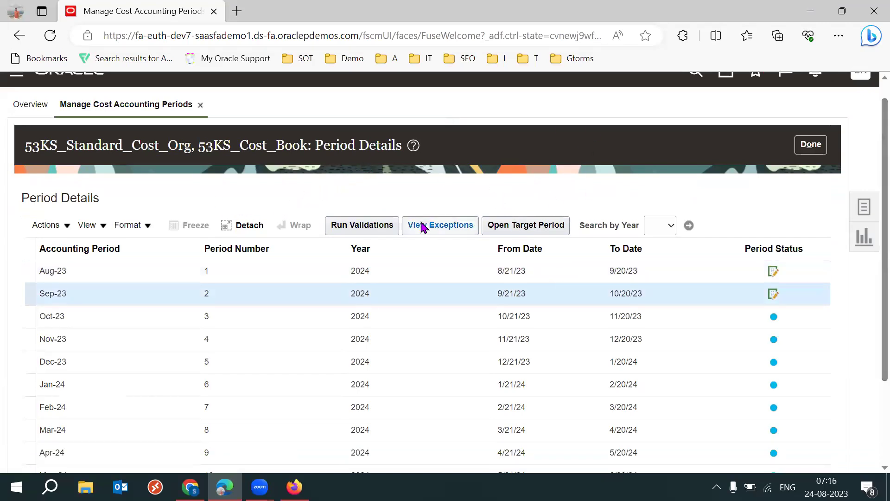
{"action": "left_click", "coordinate": [350, 227]}
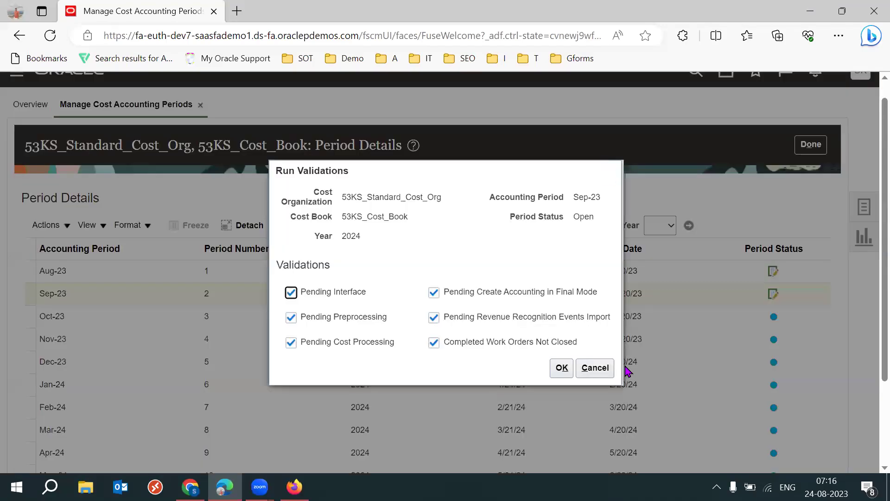
{"action": "left_click", "coordinate": [594, 373]}
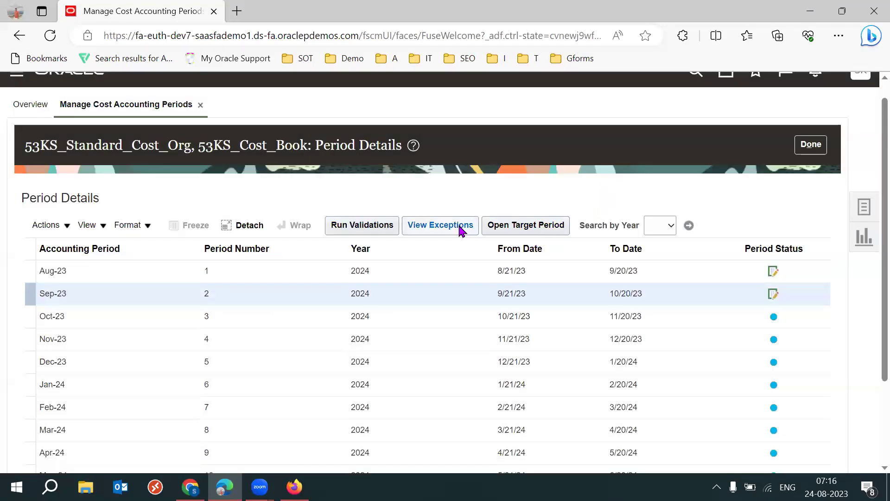
{"action": "left_click", "coordinate": [452, 224]}
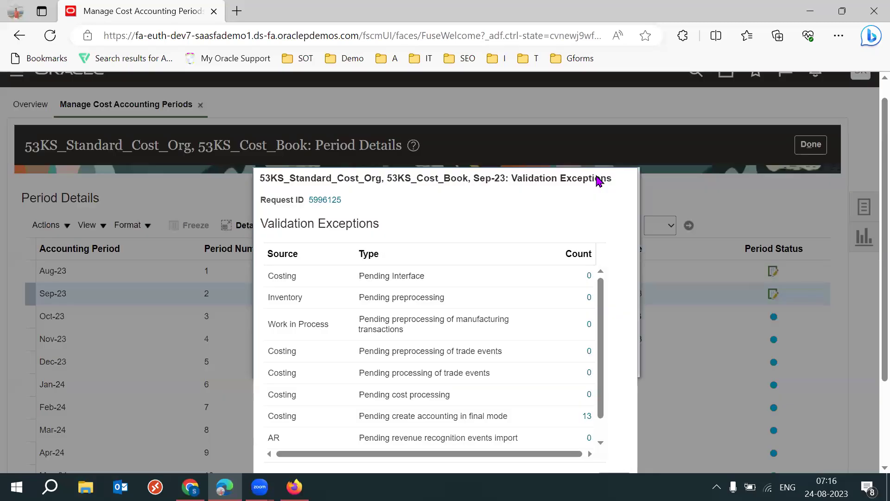
{"action": "triple_click", "coordinate": [394, 416]}
{"action": "left_click", "coordinate": [623, 415]}
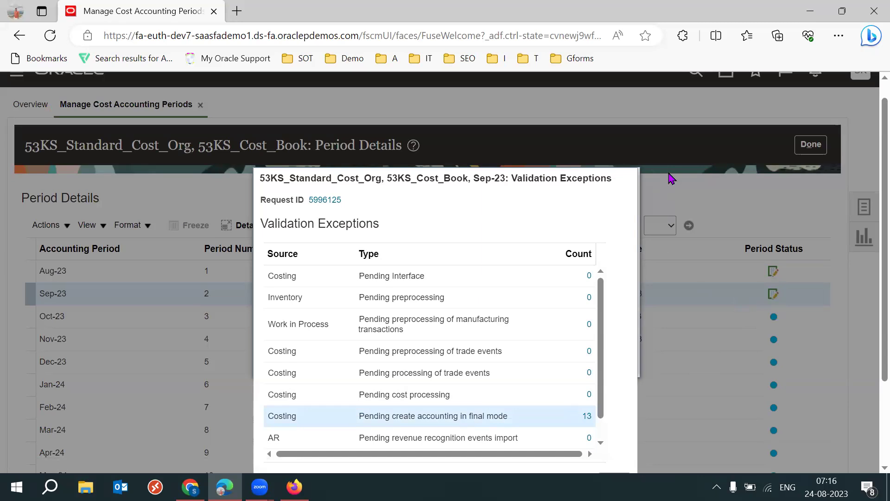
{"action": "scroll", "coordinate": [872, 344], "scroll_direction": "down", "scroll_amount": 2}
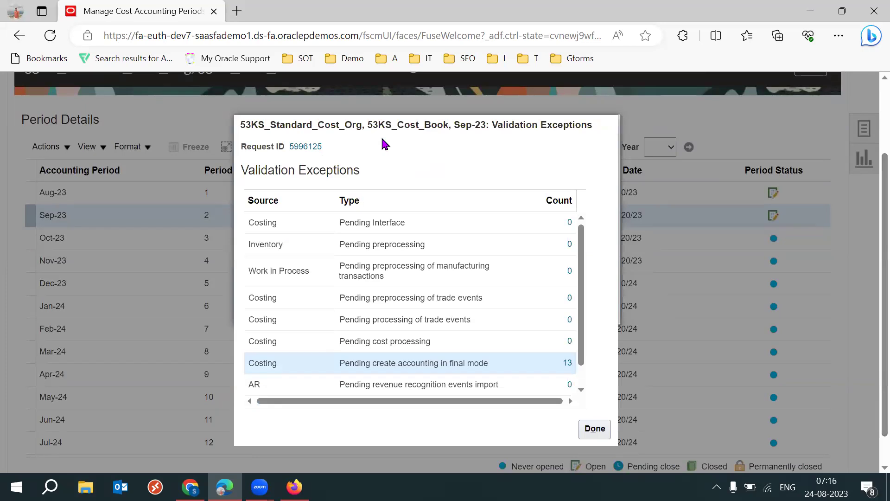
{"action": "left_click", "coordinate": [588, 435]}
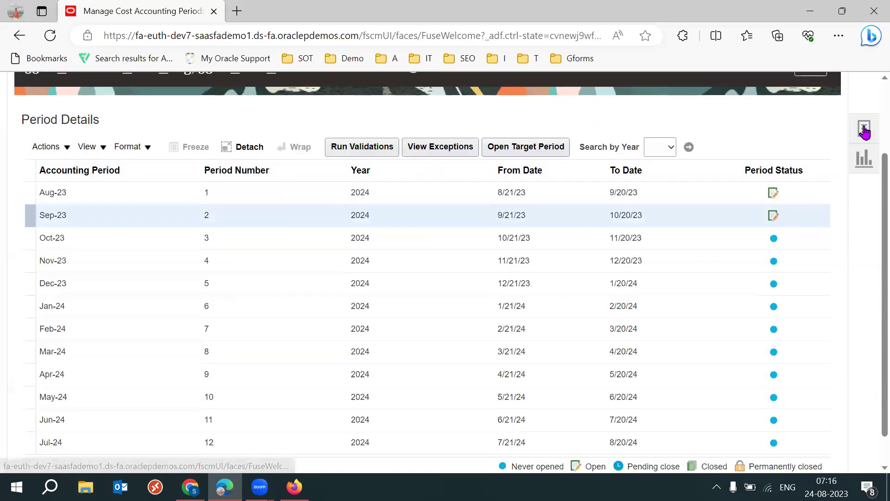
{"action": "left_click", "coordinate": [865, 132]}
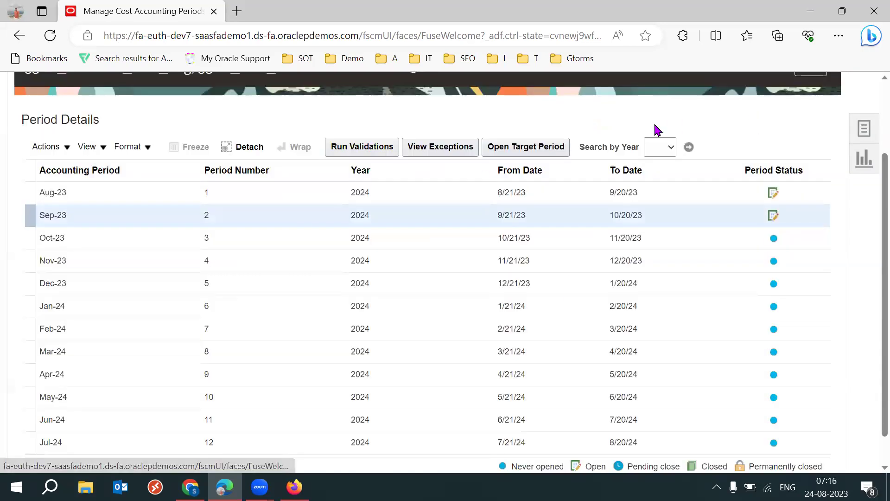
Launch Create Accounting from the Tasks panel with Subledger Application Receipt Accounting
{"action": "scroll", "coordinate": [870, 318], "scroll_direction": "down", "scroll_amount": 3}
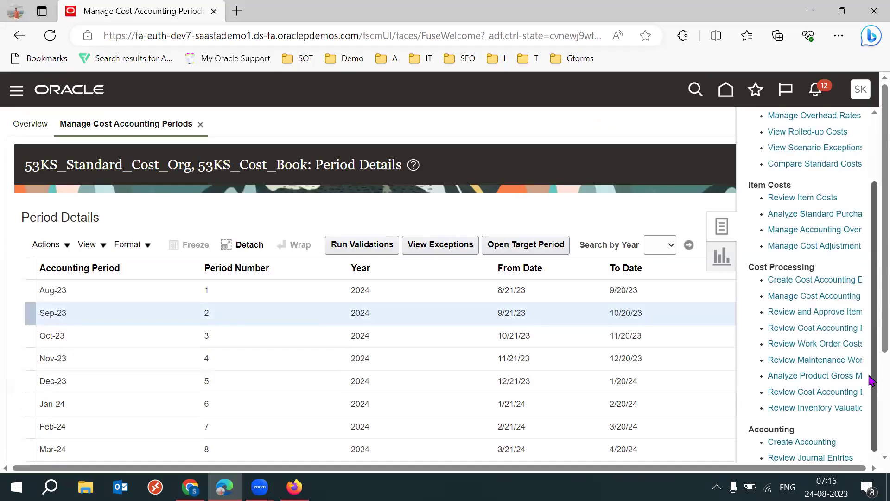
{"action": "left_click", "coordinate": [805, 431]}
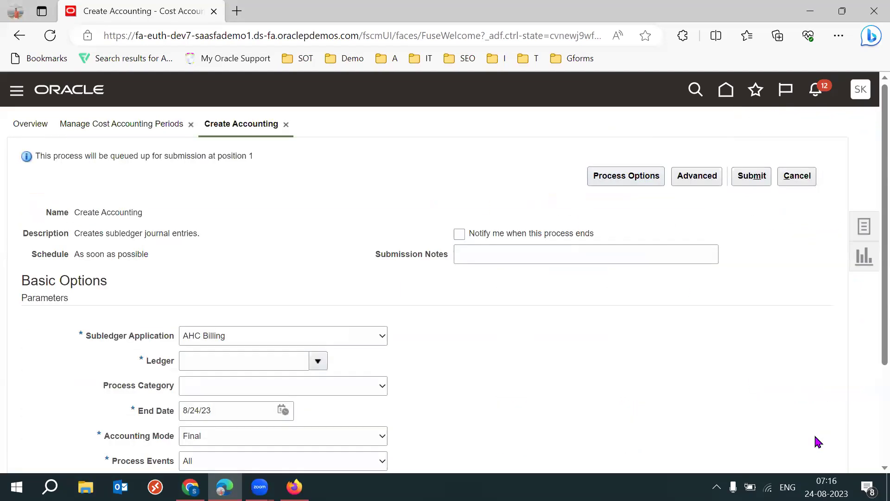
{"action": "scroll", "coordinate": [374, 229], "scroll_direction": "down", "scroll_amount": 2}
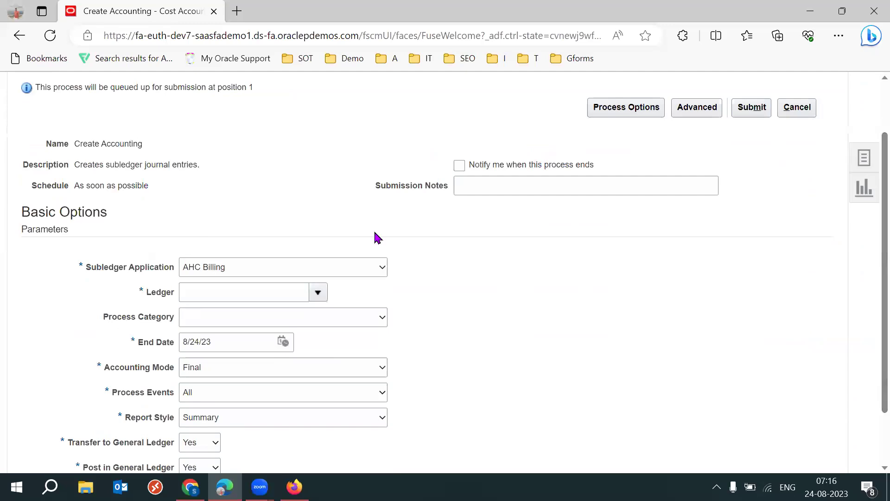
{"action": "left_click", "coordinate": [331, 268]}
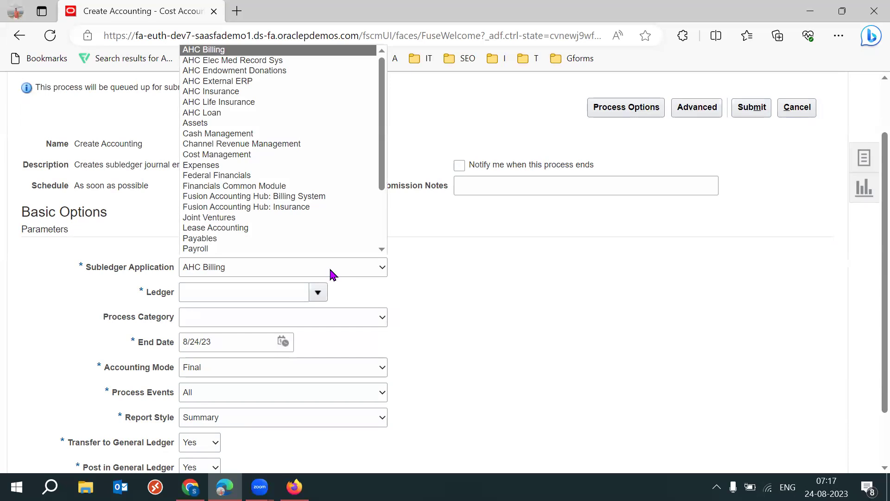
{"action": "key", "text": "r"}
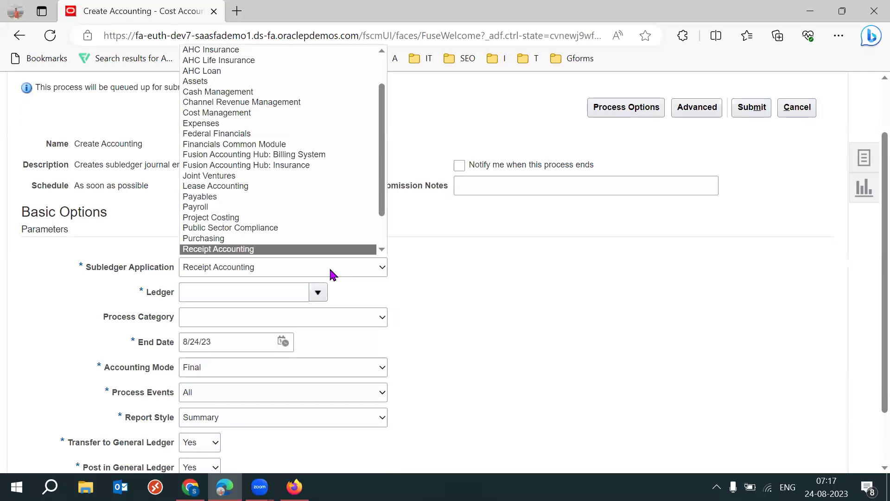
{"action": "key", "text": "Return"}
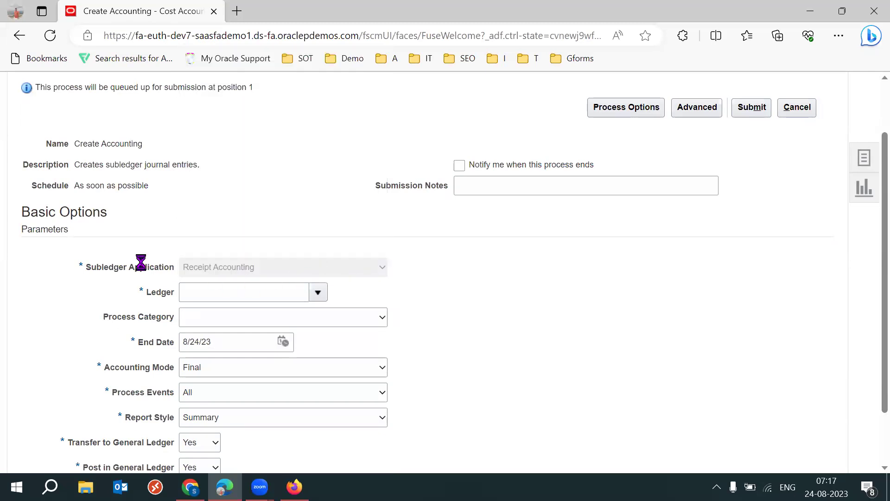
Choose ledger 53KS_TEX_US_ACC_LEDGER and keep End Date 8/24/23
{"action": "triple_click", "coordinate": [140, 262]}
{"action": "scroll", "coordinate": [399, 225], "scroll_direction": "down", "scroll_amount": 2}
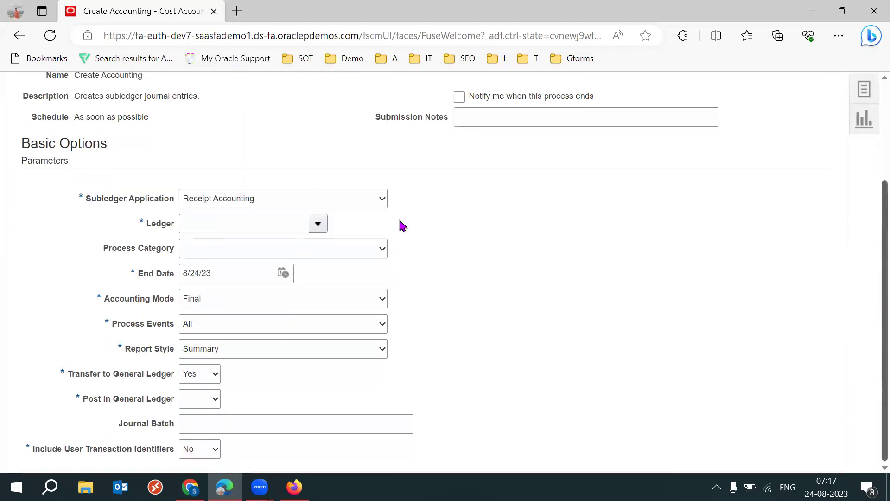
{"action": "left_click", "coordinate": [319, 223]}
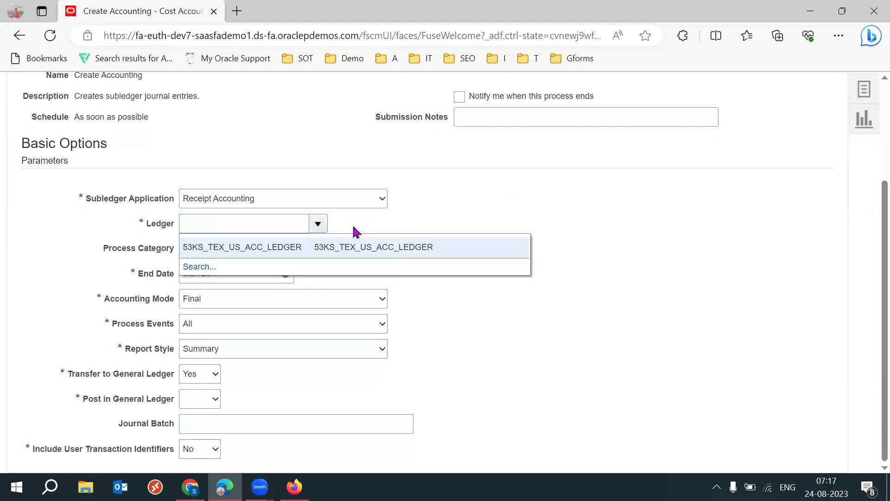
{"action": "left_click", "coordinate": [295, 246]}
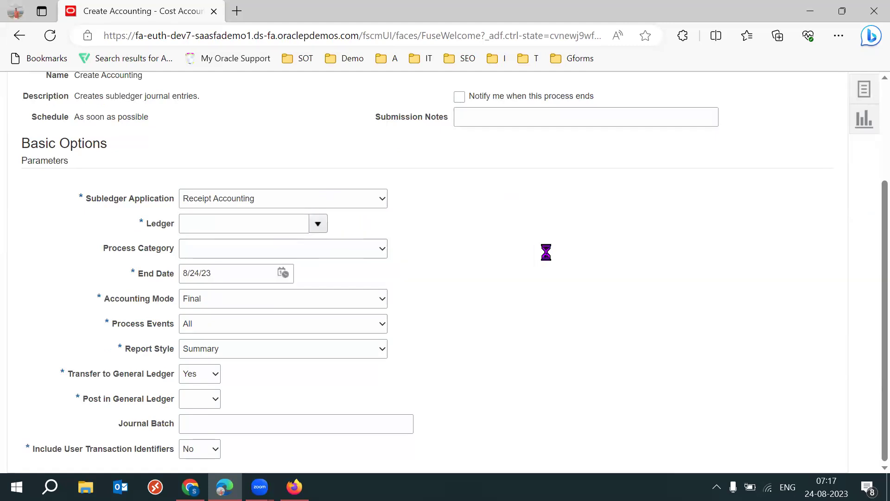
{"action": "left_click", "coordinate": [284, 273]}
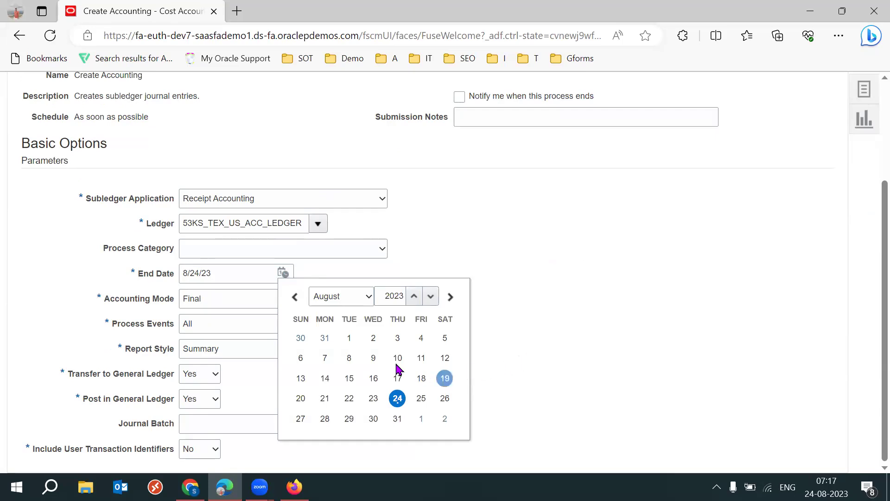
{"action": "left_click", "coordinate": [398, 398]}
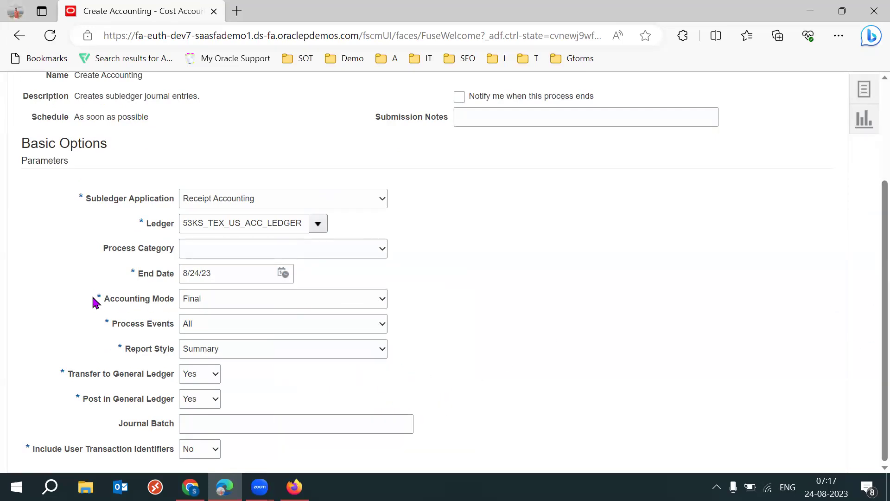
Leave Accounting Mode at Final and submit the Create Accounting process
{"action": "left_click_drag", "start_coordinate": [95, 297], "coordinate": [159, 300]}
{"action": "left_click", "coordinate": [254, 305]}
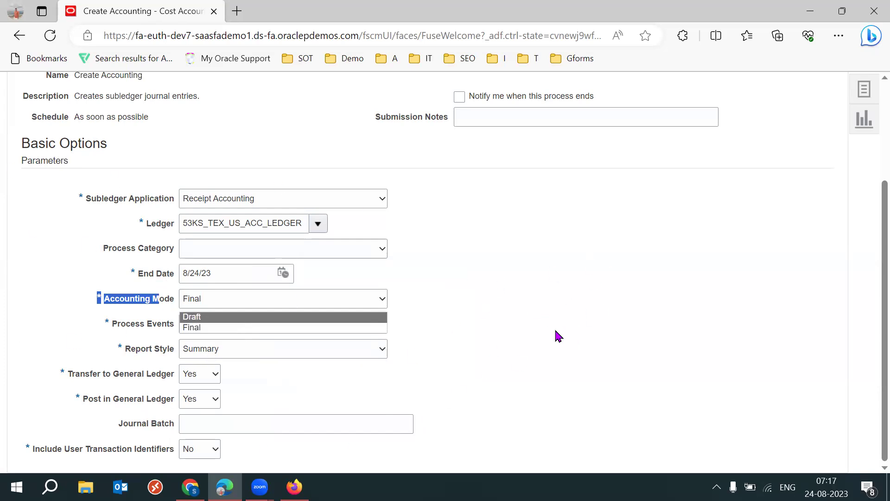
{"action": "left_click", "coordinate": [249, 317]}
{"action": "left_click", "coordinate": [337, 307]}
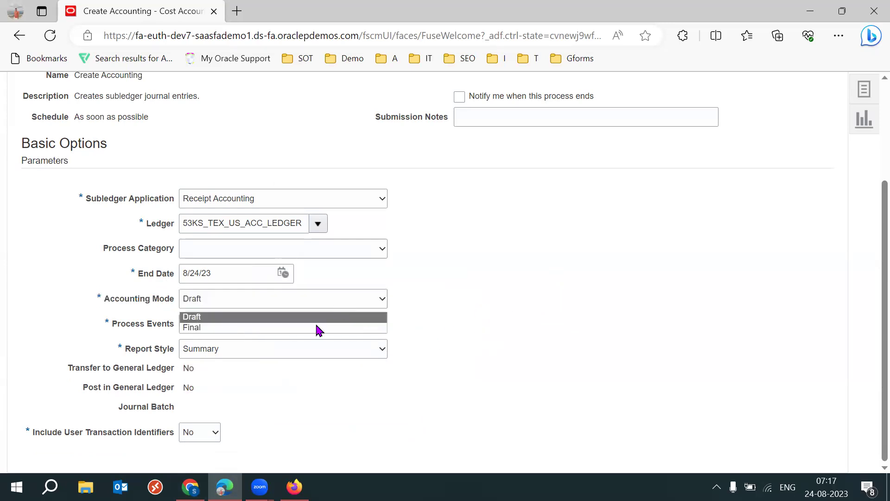
{"action": "left_click", "coordinate": [316, 325]}
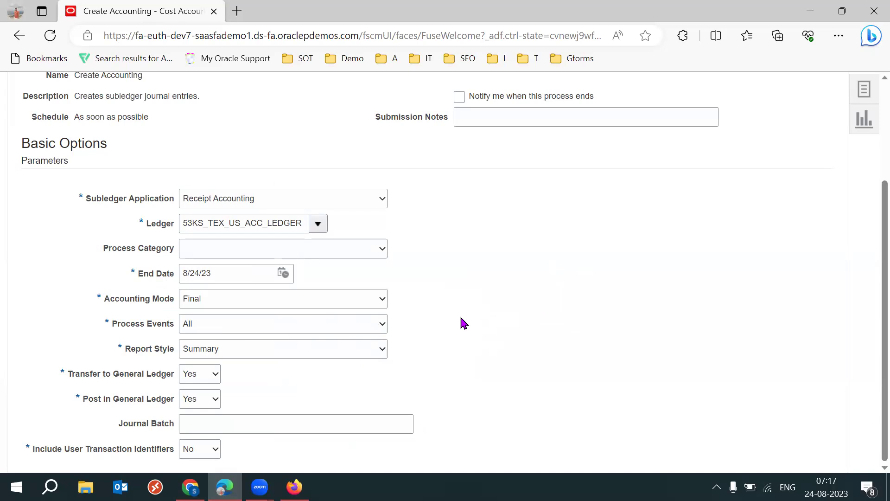
{"action": "left_click_drag", "start_coordinate": [119, 301], "coordinate": [532, 327]}
{"action": "left_click", "coordinate": [532, 327]}
{"action": "scroll", "coordinate": [869, 238], "scroll_direction": "up", "scroll_amount": 2}
{"action": "left_click", "coordinate": [751, 124]}
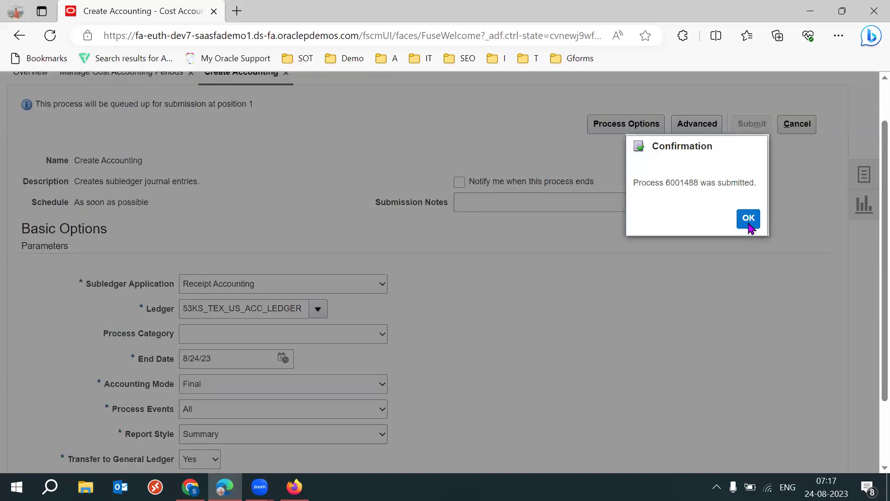
Acknowledge the confirmation and reopen Create Accounting with Subledger Application Cost Management
{"action": "left_click", "coordinate": [749, 221]}
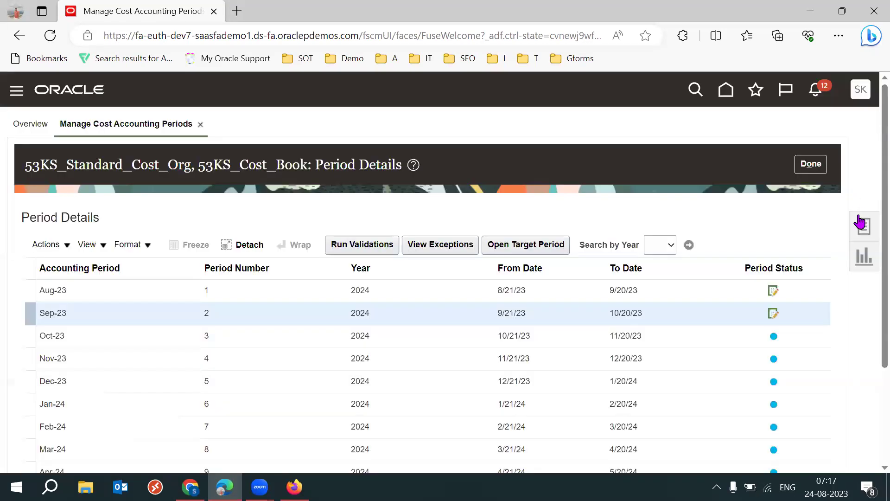
{"action": "left_click", "coordinate": [860, 223]}
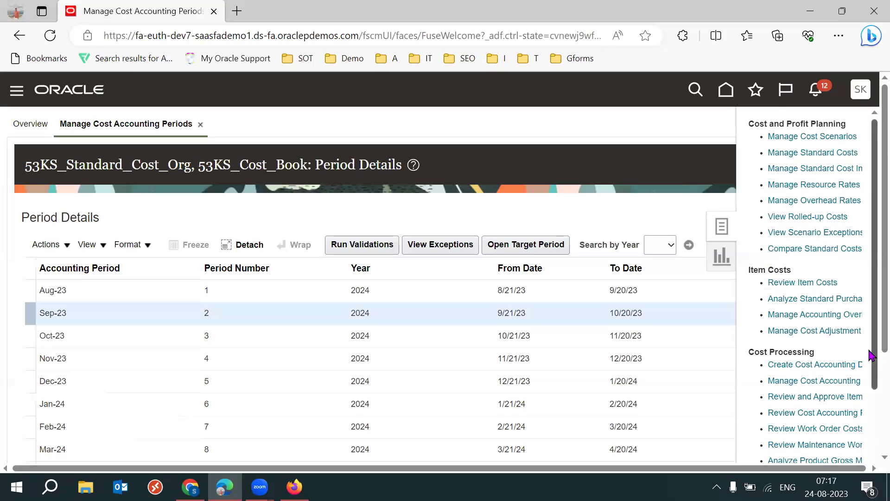
{"action": "scroll", "coordinate": [871, 354], "scroll_direction": "down", "scroll_amount": 3}
{"action": "left_click", "coordinate": [793, 429]}
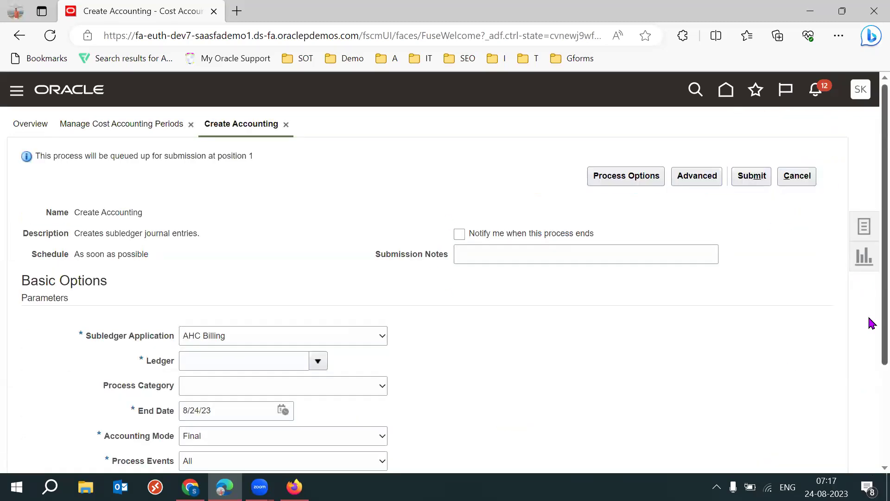
{"action": "scroll", "coordinate": [871, 323], "scroll_direction": "down", "scroll_amount": 2}
{"action": "left_click", "coordinate": [379, 272]}
{"action": "key", "text": "c"}
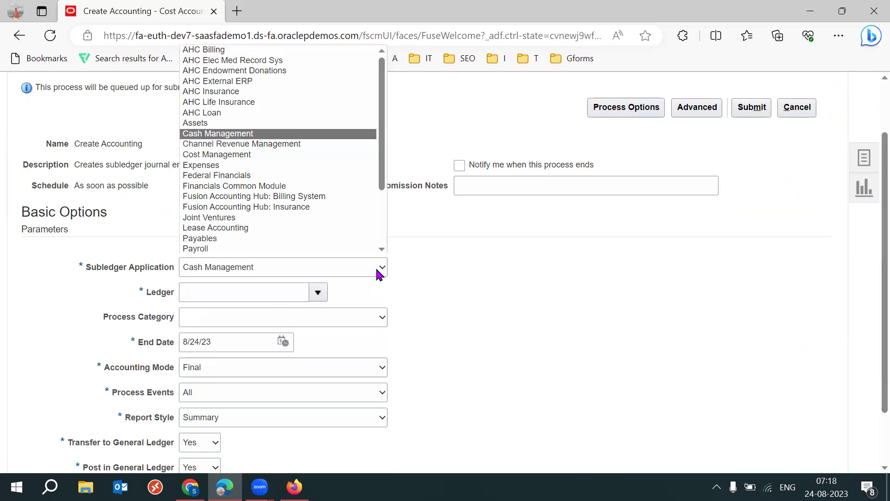
{"action": "key", "text": "o"}
{"action": "key", "text": "Return"}
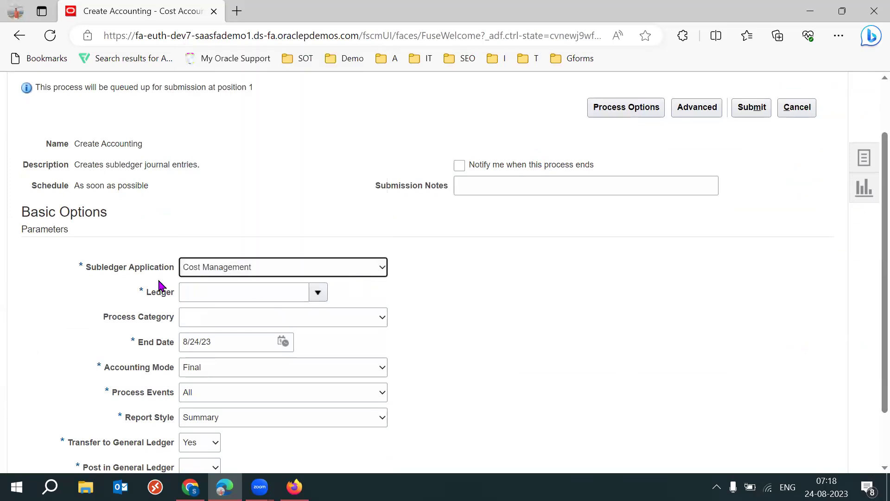
Choose ledger 53KS_TEX_US_ACC_LEDGER and submit the Create Accounting process
{"action": "triple_click", "coordinate": [122, 269]}
{"action": "left_click", "coordinate": [413, 290]}
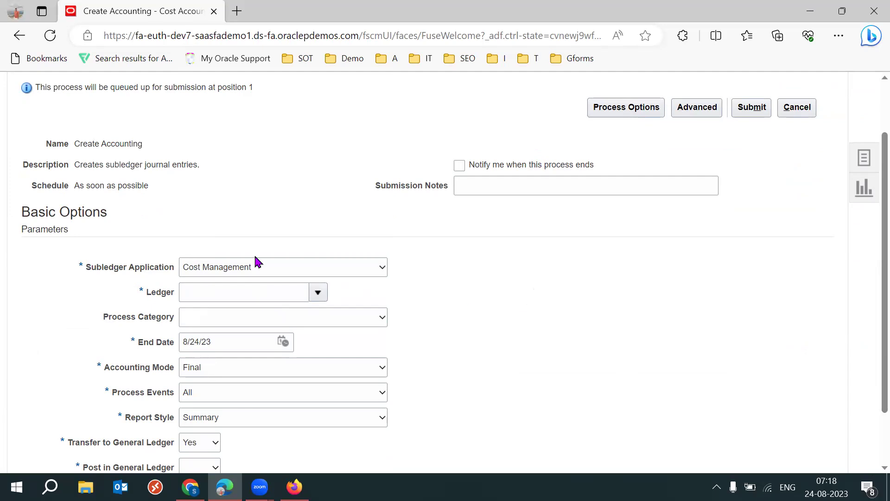
{"action": "left_click_drag", "start_coordinate": [86, 269], "coordinate": [170, 273]}
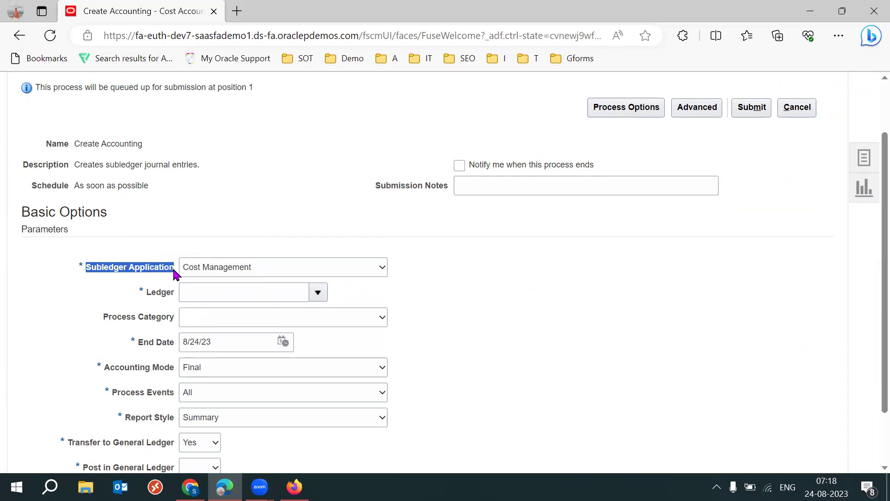
{"action": "left_click", "coordinate": [519, 338]}
{"action": "scroll", "coordinate": [871, 300], "scroll_direction": "down", "scroll_amount": 2}
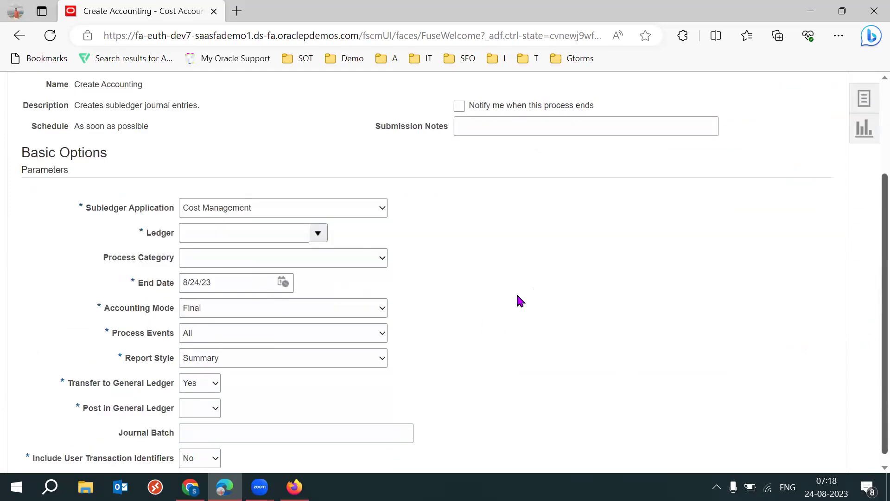
{"action": "left_click", "coordinate": [318, 233]}
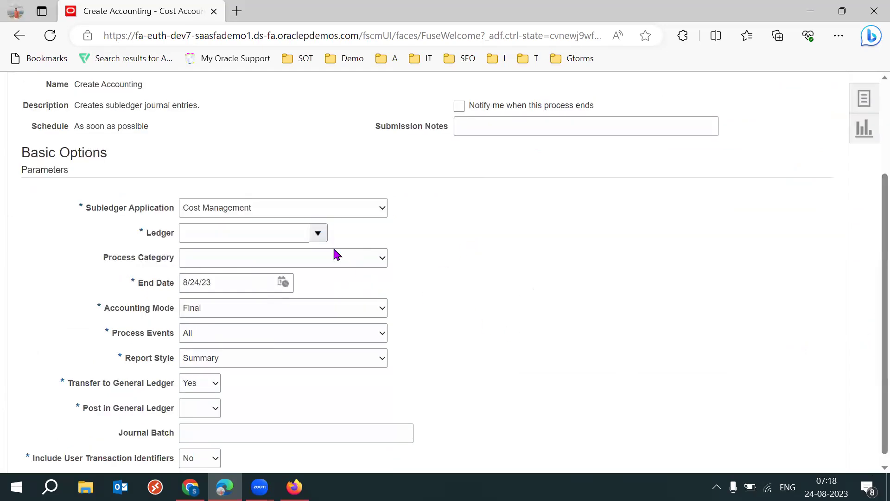
{"action": "left_click", "coordinate": [301, 257]}
{"action": "left_click_drag", "start_coordinate": [140, 310], "coordinate": [174, 311]}
{"action": "left_click", "coordinate": [417, 358]}
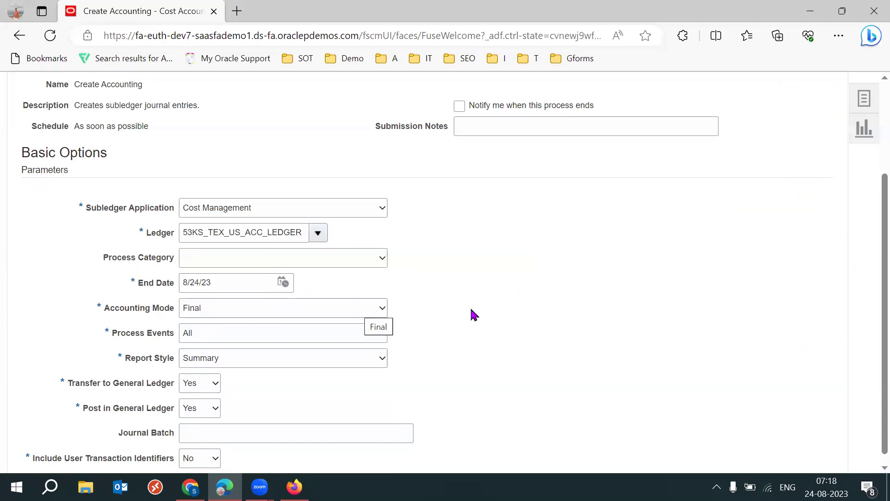
{"action": "scroll", "coordinate": [868, 314], "scroll_direction": "up", "scroll_amount": 4}
{"action": "left_click", "coordinate": [752, 159]}
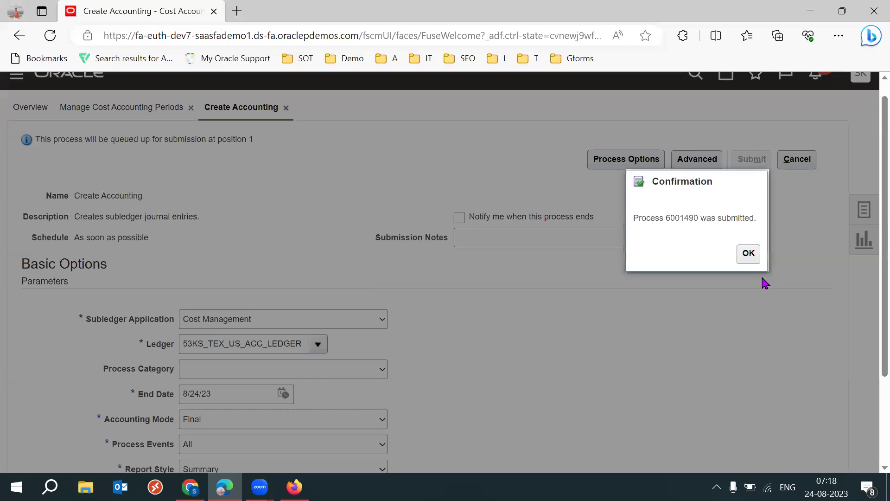
Click OK on the Confirmation dialog to return to the 53KS Period Details page
{"action": "left_click", "coordinate": [749, 253]}
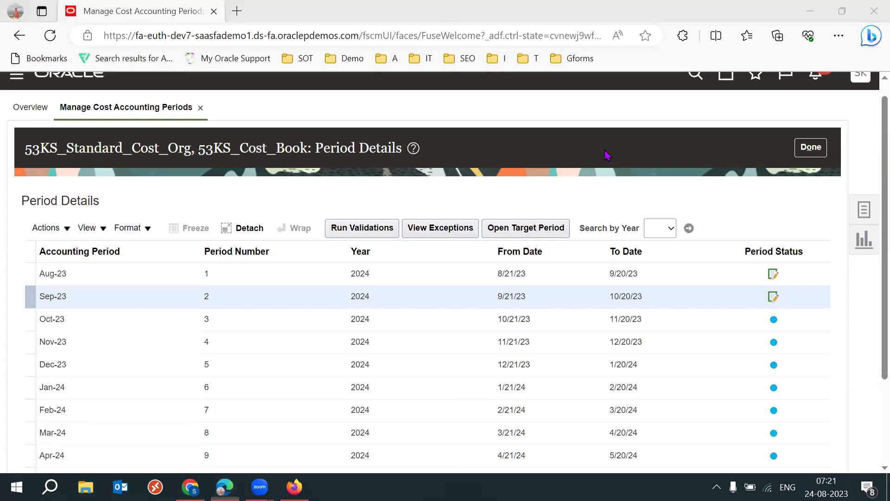
Search Windows for '54' and open the 54 Batch text document
{"action": "key", "text": "super"}
{"action": "type", "text": "54"}
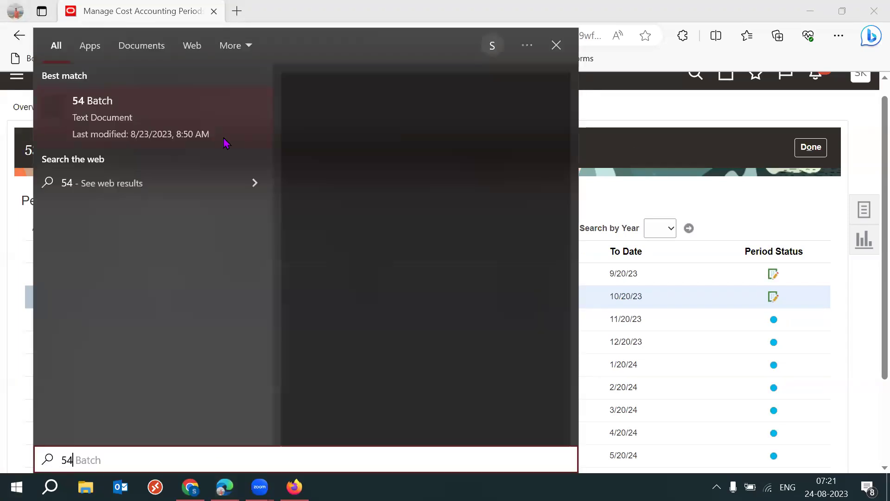
{"action": "left_click", "coordinate": [664, 151]}
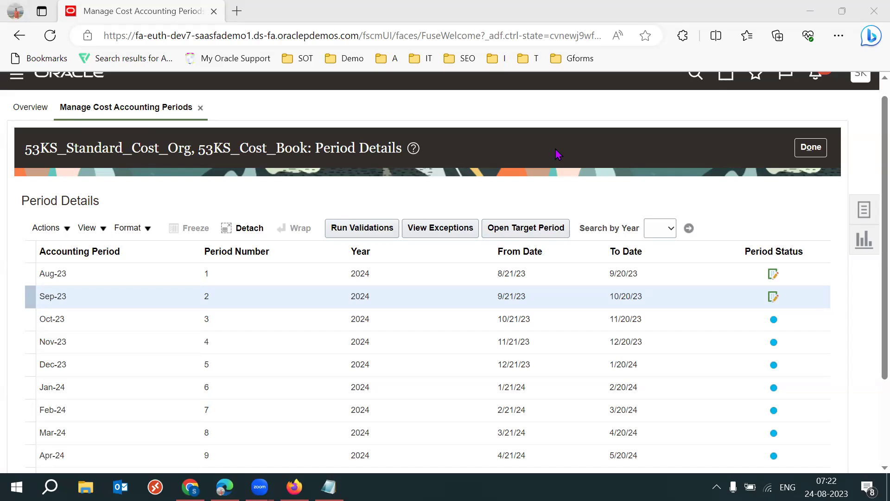
Maximize 54 Batch in Notepad, add blank lines after the International Shipping notes, return to Firefox
{"action": "left_click", "coordinate": [329, 487]}
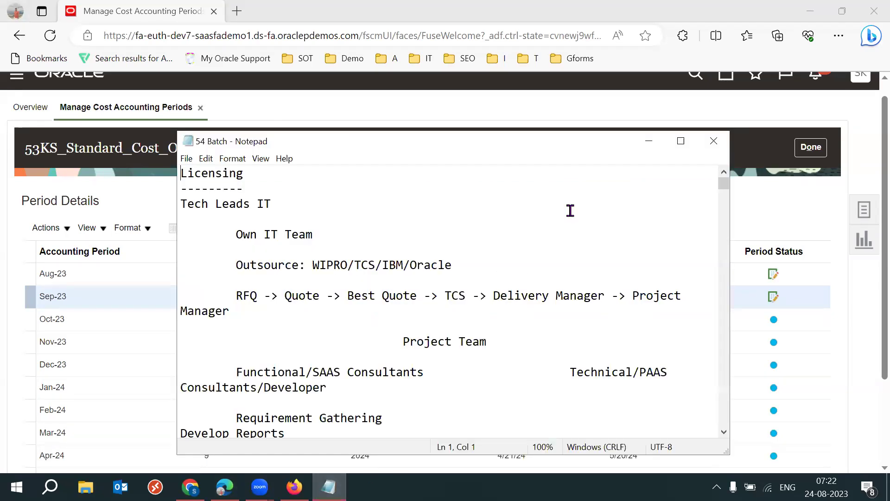
{"action": "left_click", "coordinate": [681, 141]}
{"action": "left_click_drag", "start_coordinate": [871, 68], "coordinate": [870, 399]}
{"action": "left_click", "coordinate": [254, 244]}
{"action": "key", "text": "Return"}
{"action": "key", "text": "Return"}
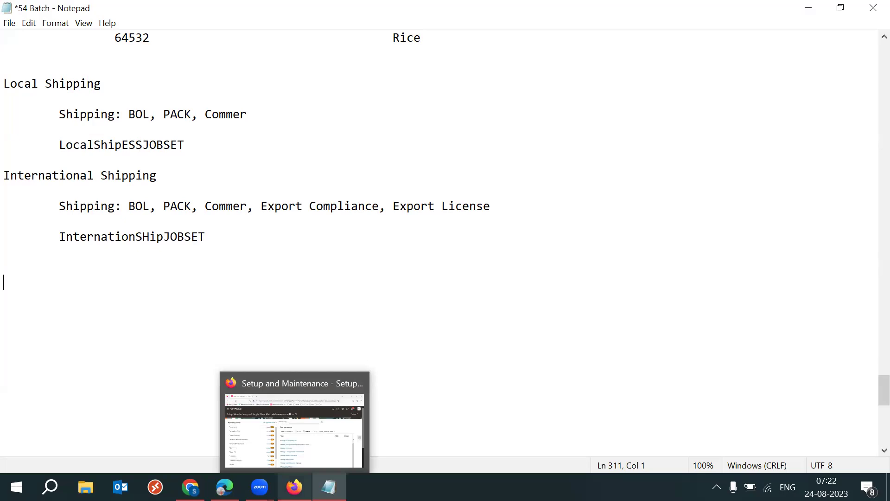
{"action": "left_click", "coordinate": [294, 487]}
From the Oracle home page, choose the Supply Chain Execution group and open Inventory Management
{"action": "left_click", "coordinate": [725, 98]}
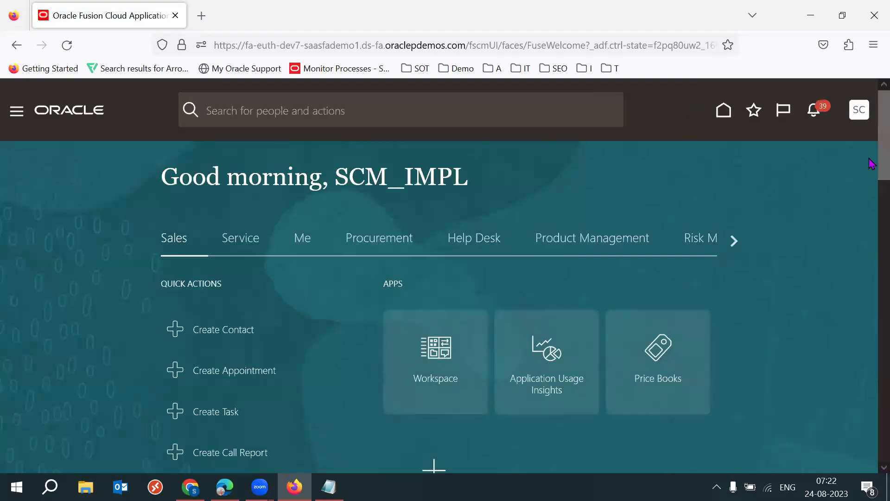
{"action": "scroll", "coordinate": [872, 163], "scroll_direction": "down", "scroll_amount": 1}
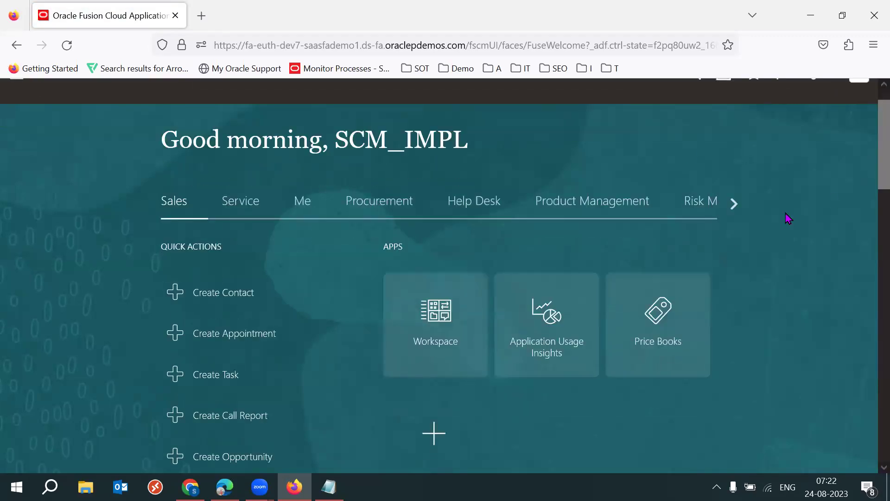
{"action": "left_click", "coordinate": [734, 203]}
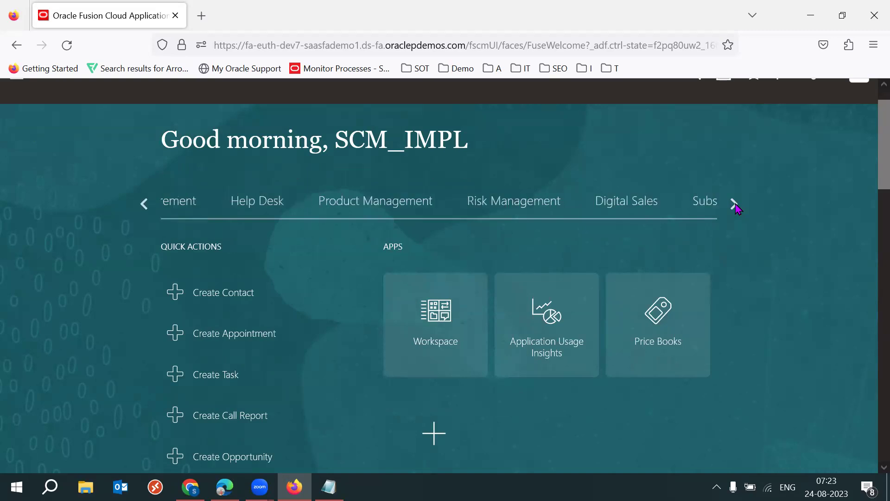
{"action": "left_click", "coordinate": [734, 203]}
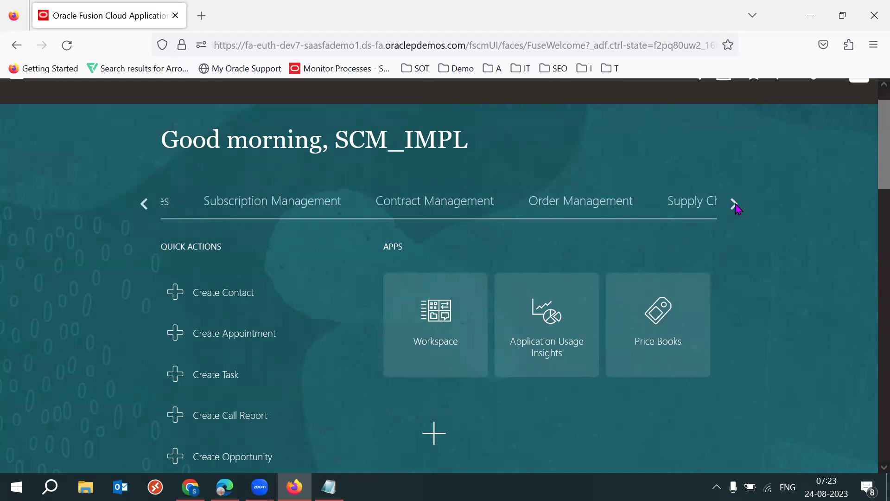
{"action": "left_click", "coordinate": [391, 207]}
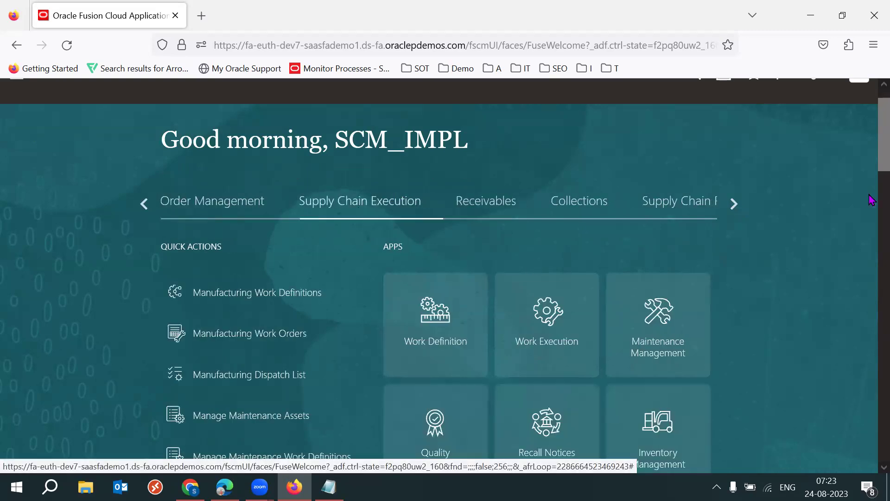
{"action": "left_click_drag", "start_coordinate": [870, 144], "coordinate": [870, 163]}
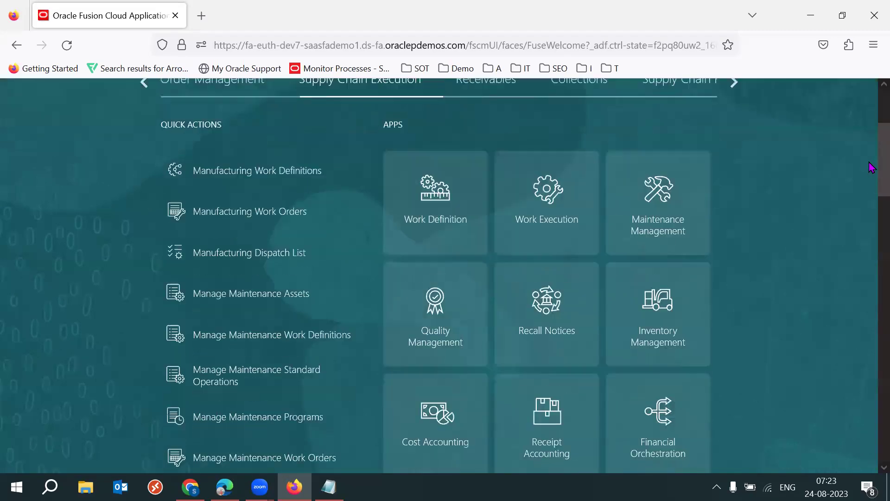
{"action": "left_click", "coordinate": [640, 332]}
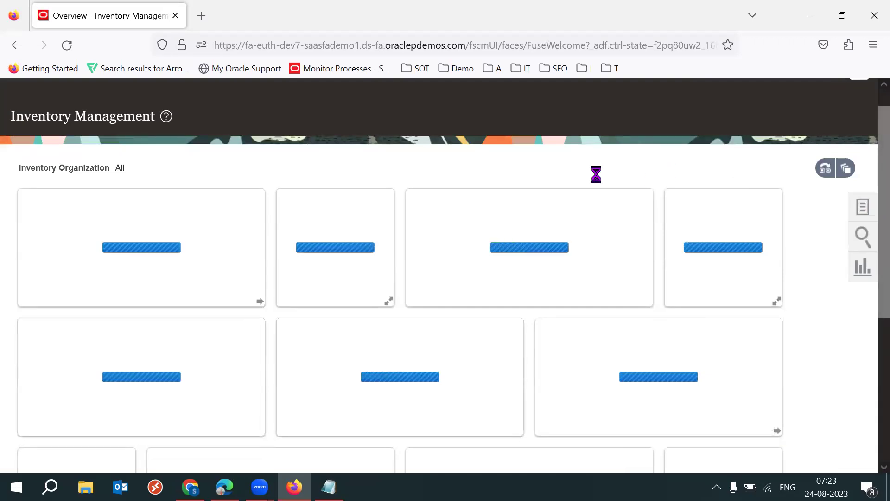
From the Inventory Tasks panel, open Manage Reservations and Picks
{"action": "left_click", "coordinate": [863, 208]}
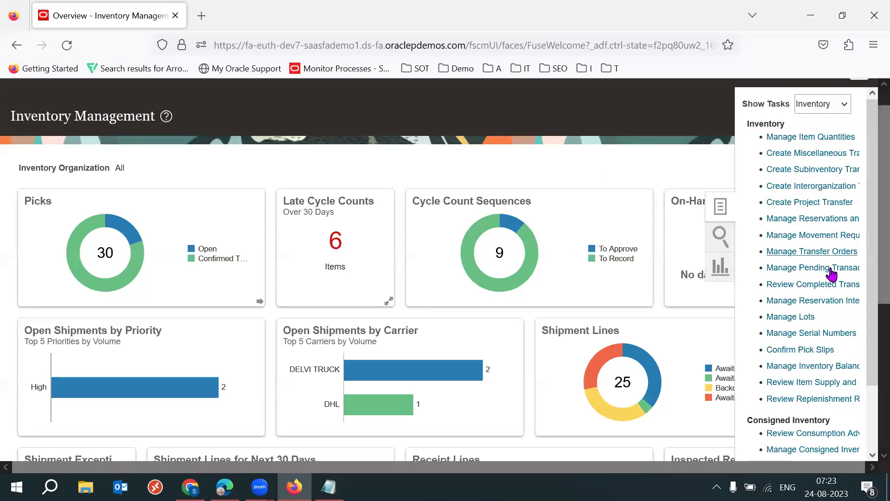
{"action": "left_click", "coordinate": [787, 303]}
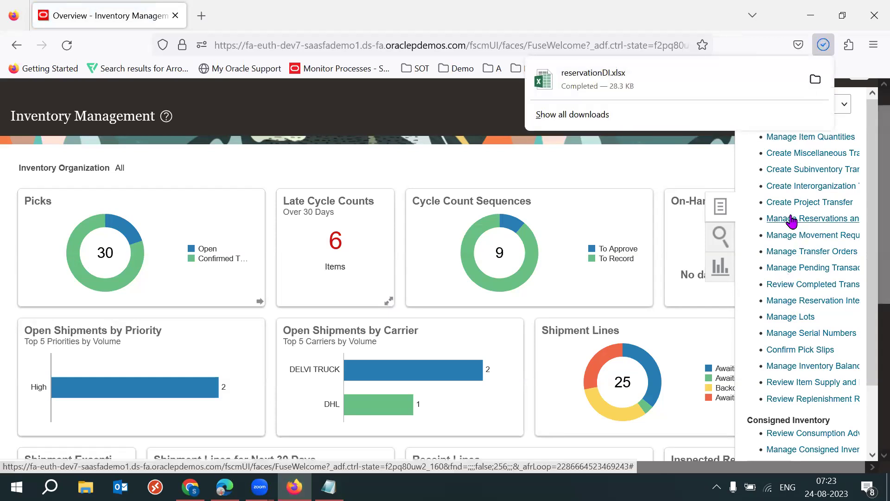
{"action": "left_click", "coordinate": [786, 231]}
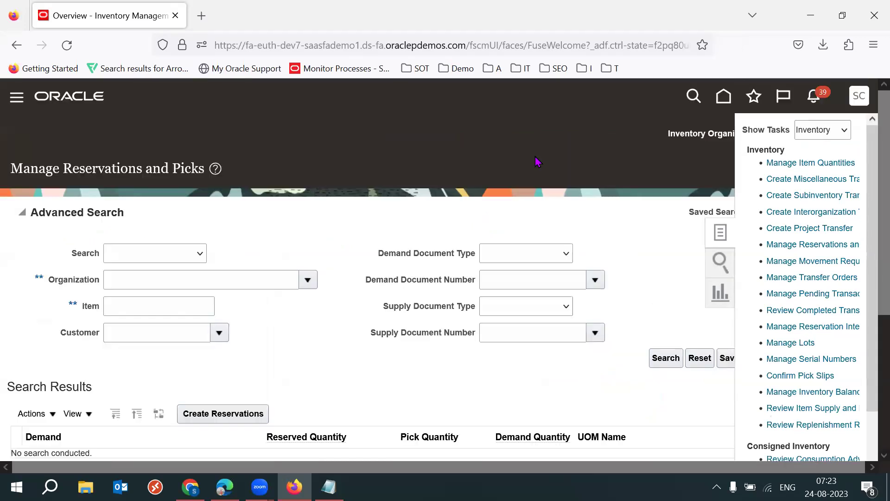
Review the Manage Reservations and Picks search fields and reservation Actions menu without running a search
{"action": "double_click", "coordinate": [90, 307]}
{"action": "left_click", "coordinate": [364, 359]}
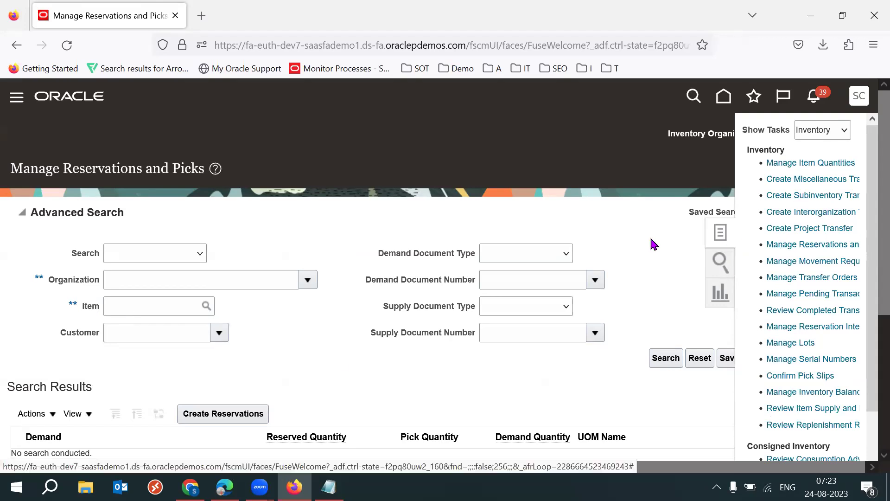
{"action": "scroll", "coordinate": [870, 297], "scroll_direction": "down", "scroll_amount": 3}
{"action": "scroll", "coordinate": [871, 348], "scroll_direction": "down", "scroll_amount": 1}
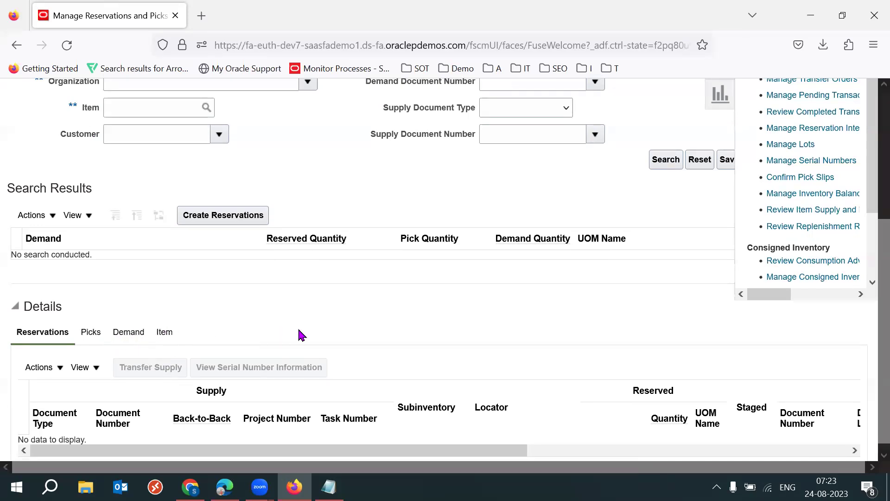
{"action": "left_click", "coordinate": [44, 372]}
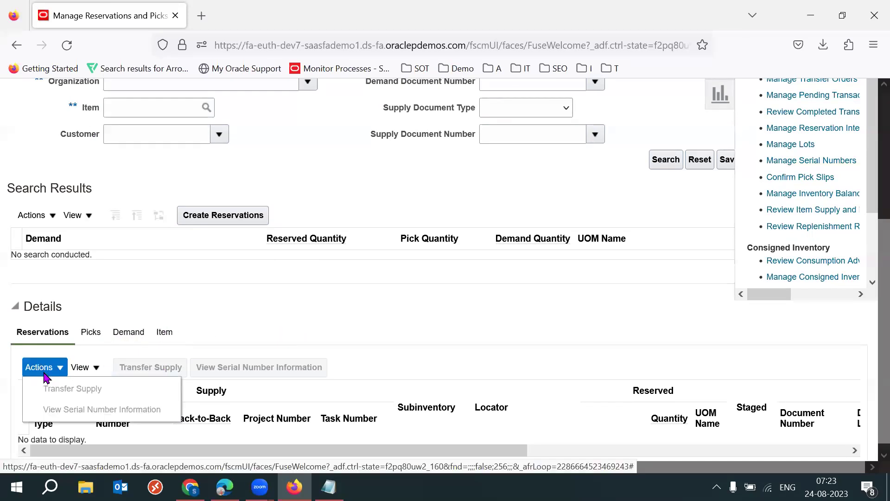
{"action": "left_click", "coordinate": [432, 301]}
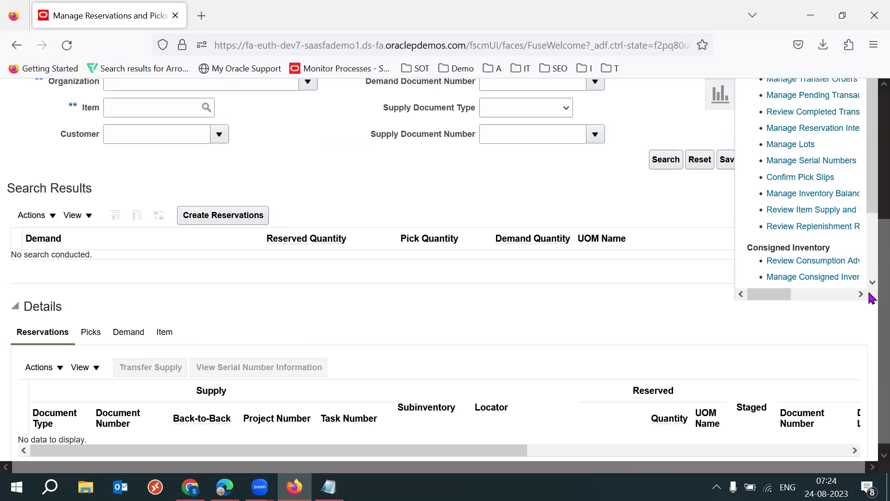
{"action": "scroll", "coordinate": [868, 287], "scroll_direction": "up", "scroll_amount": 5}
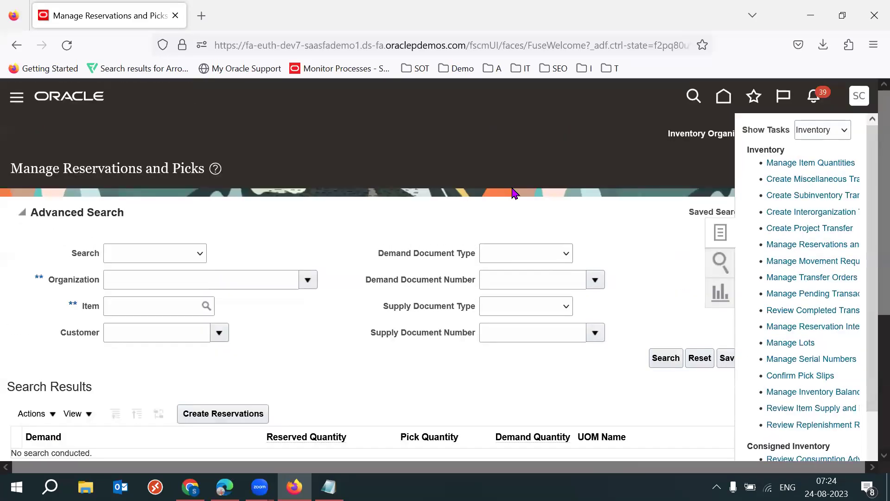